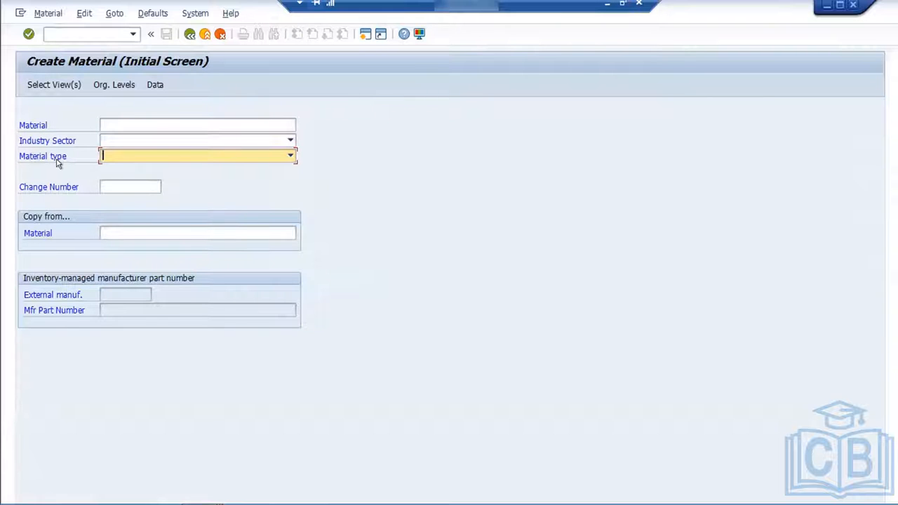
Set the new material's industry sector to raw material-1885.
click(216, 143)
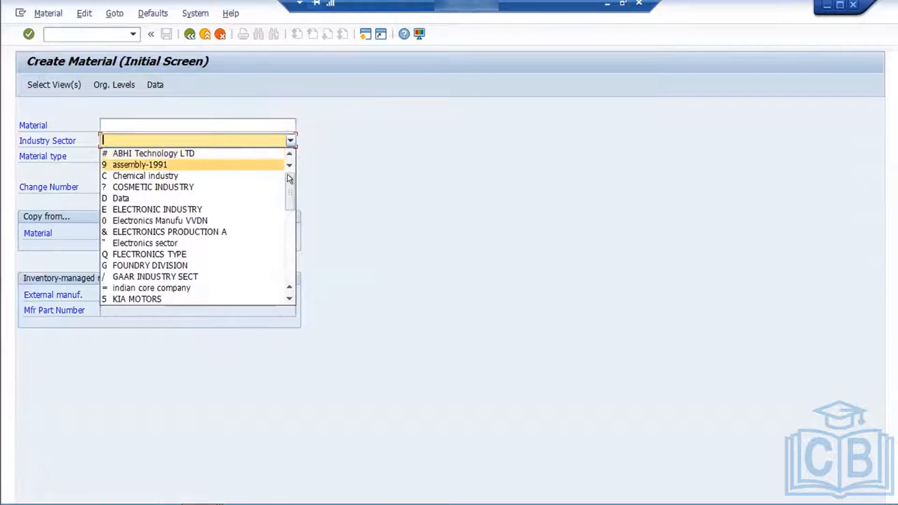
drag(288, 205, 286, 281)
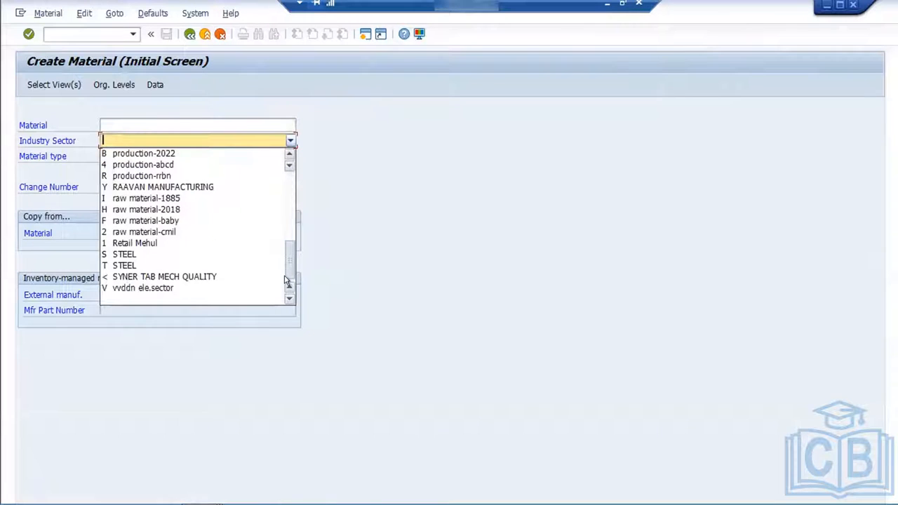
click(183, 200)
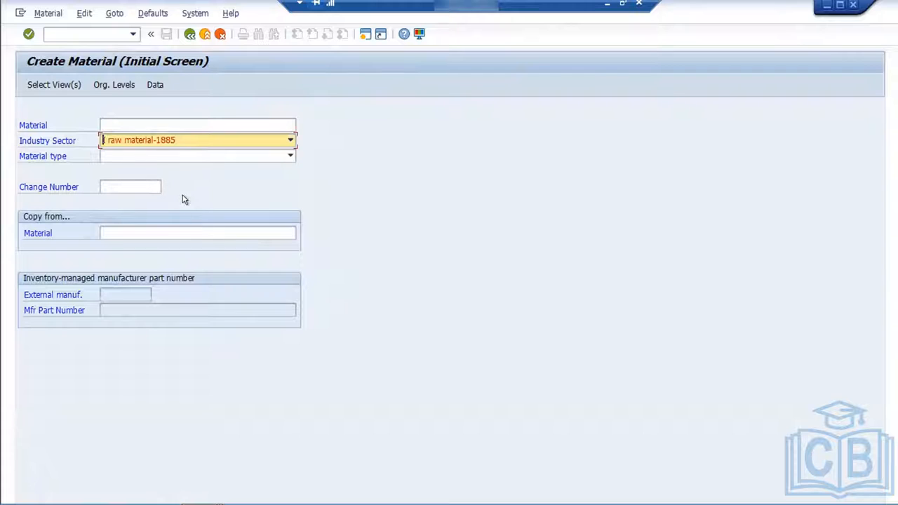
Try to proceed with the material type ROH1 COOPER Raw materials and dismiss the information messages.
click(239, 155)
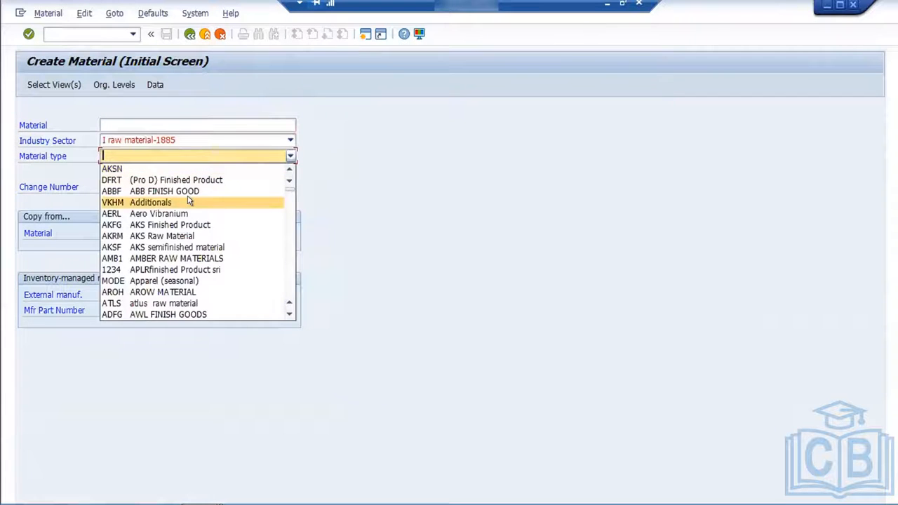
key(r)
key(Return)
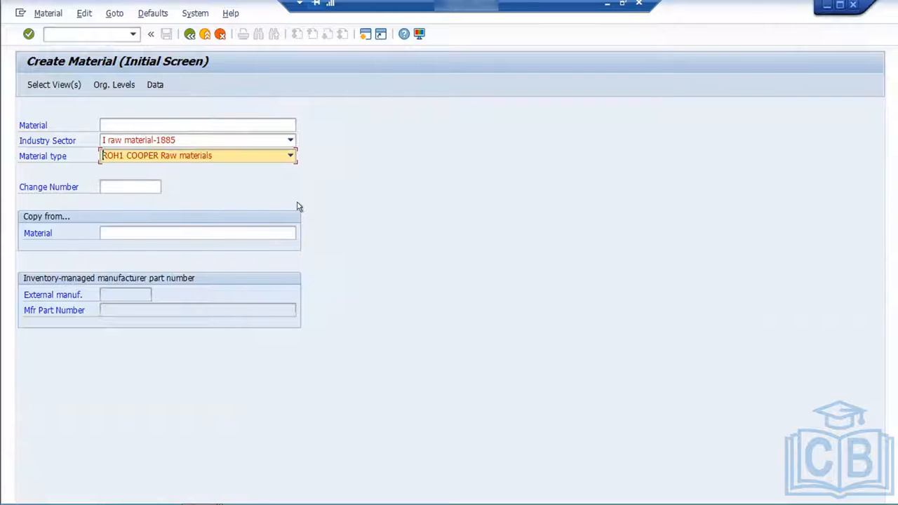
key(Return)
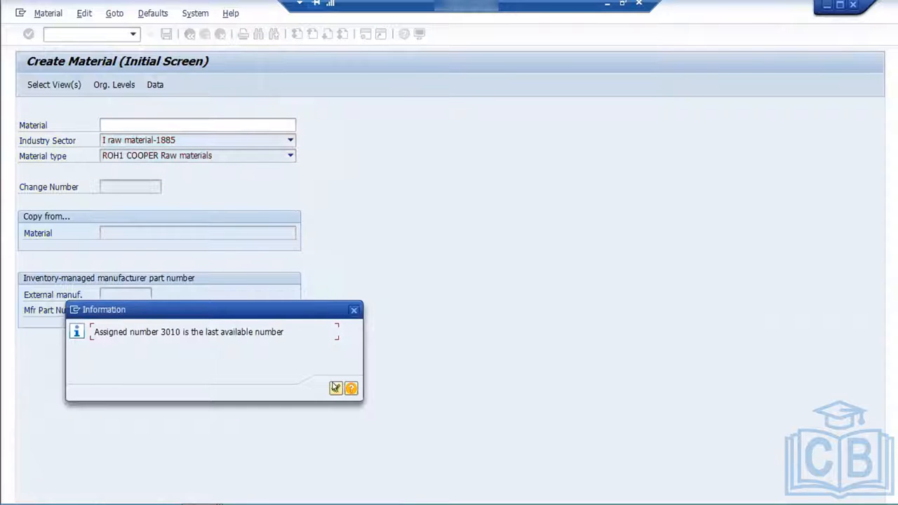
click(335, 388)
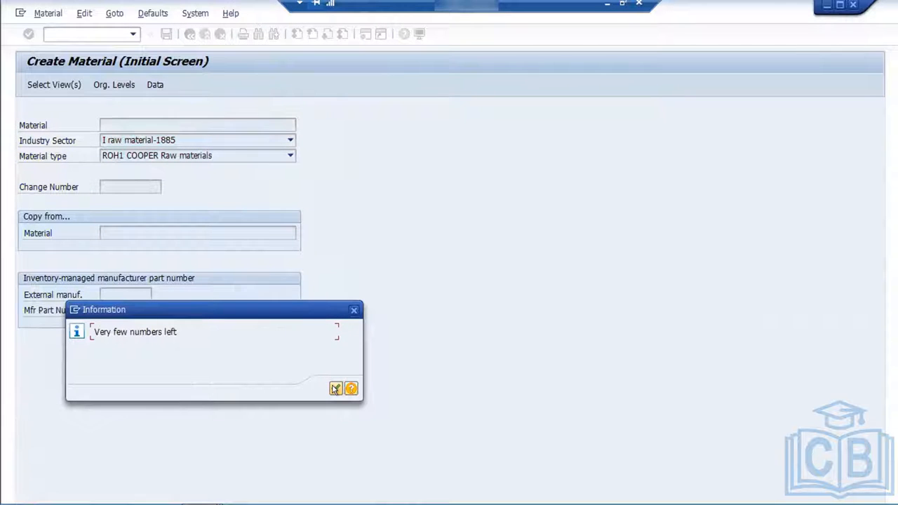
click(335, 388)
click(336, 388)
click(335, 388)
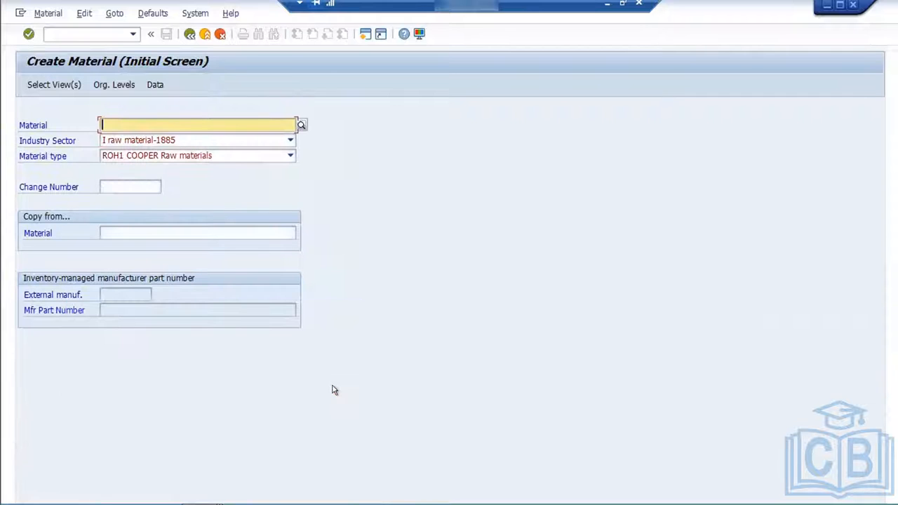
Retry proceeding with the ROH1 material type and close the repeated number range messages.
key(Return)
key(Return)
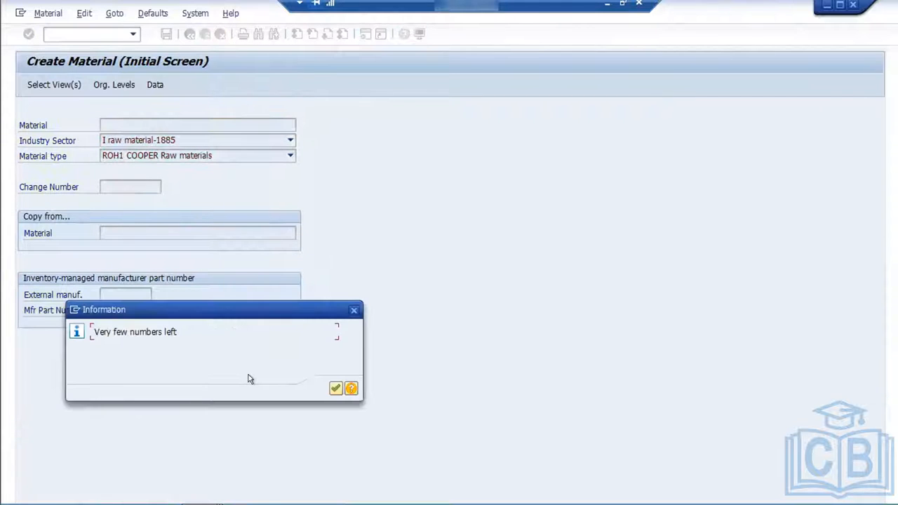
click(353, 310)
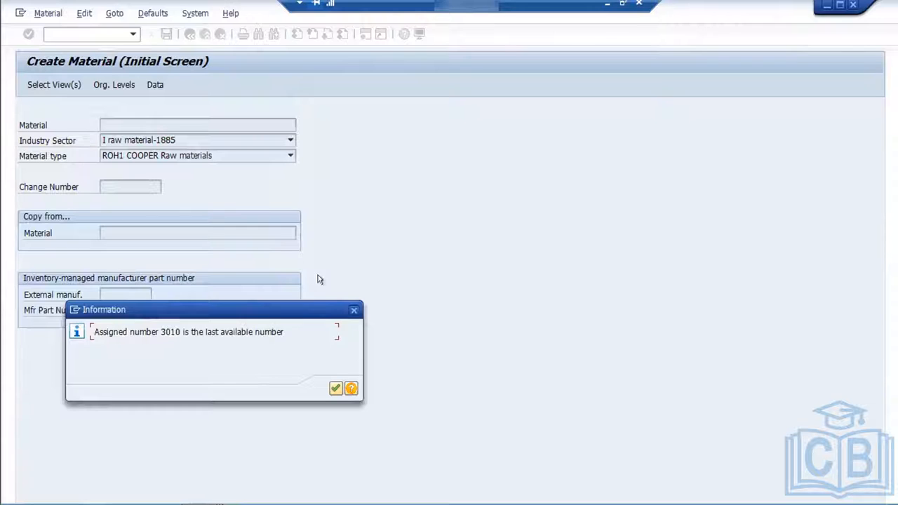
click(333, 386)
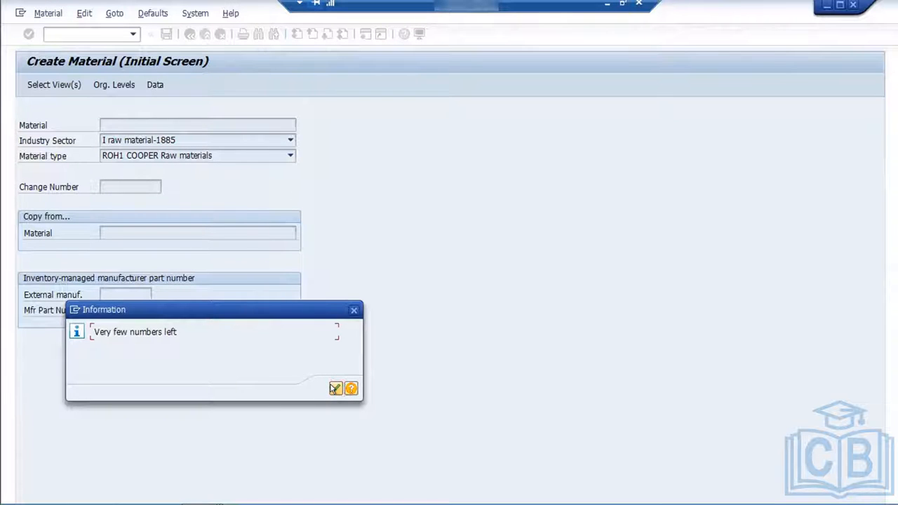
click(333, 386)
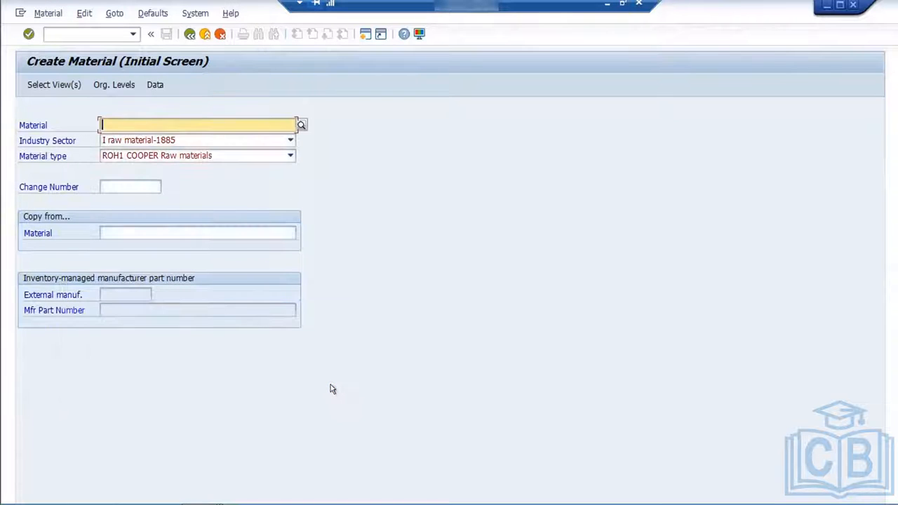
Change the material type to FERT Finished Product and bring up the view selection for the material.
click(289, 155)
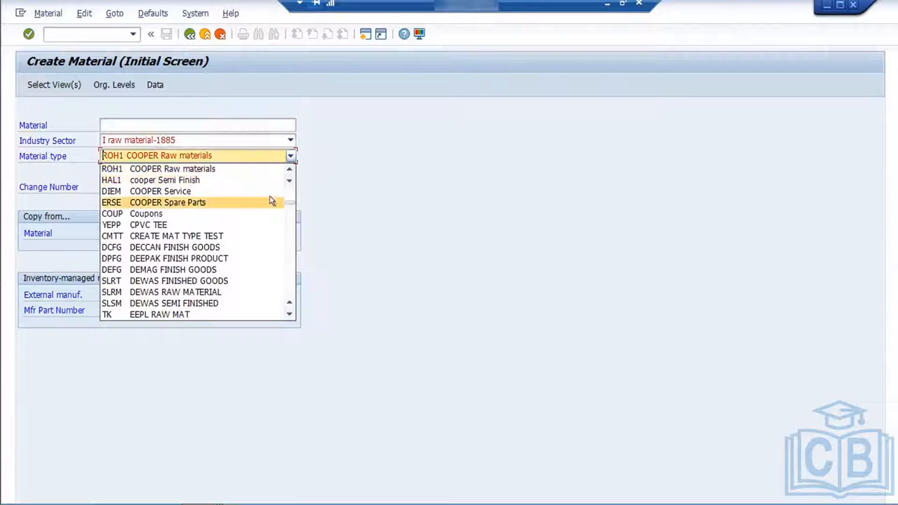
text(fert)
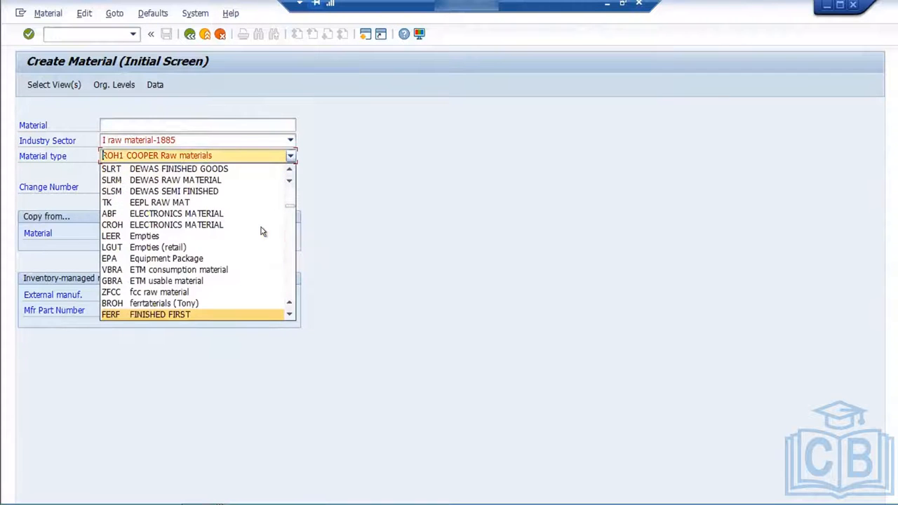
key(Return)
key(Return)
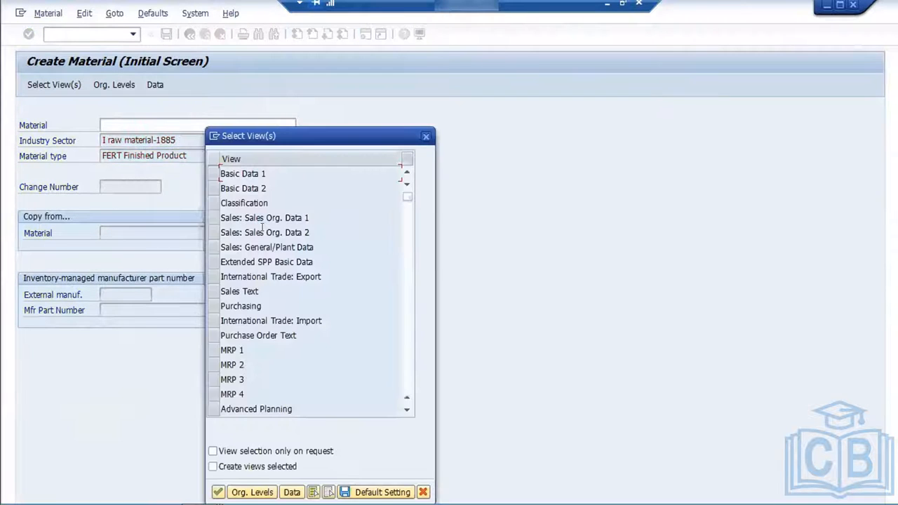
drag(297, 143, 414, 62)
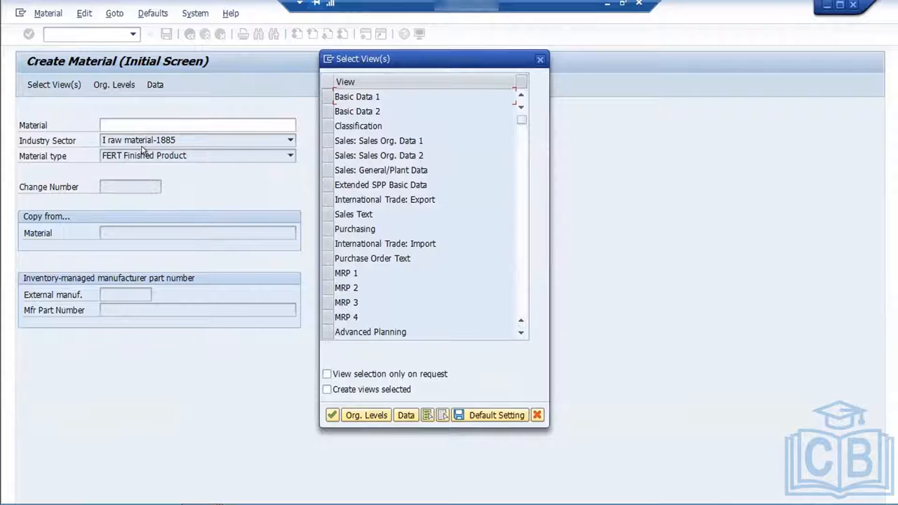
Select the Basic Data 1, Basic Data 2 and Purchasing views for the material.
click(322, 95)
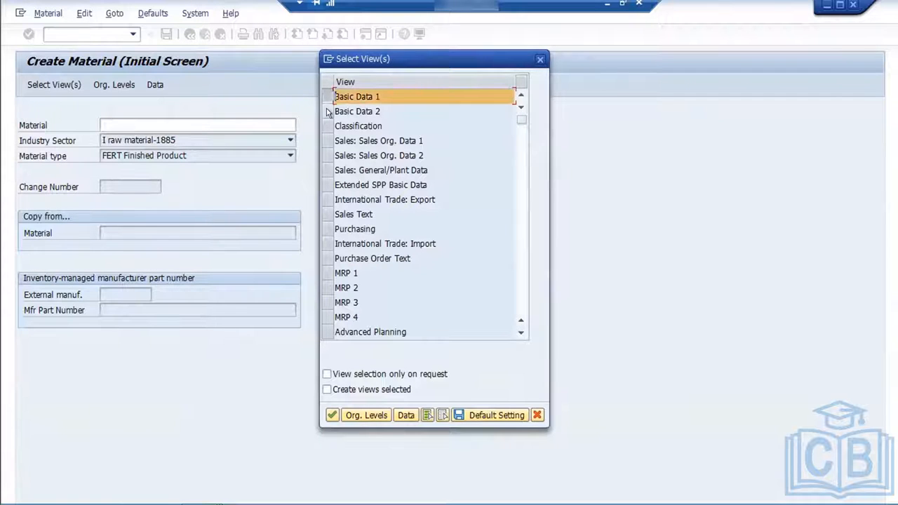
click(326, 112)
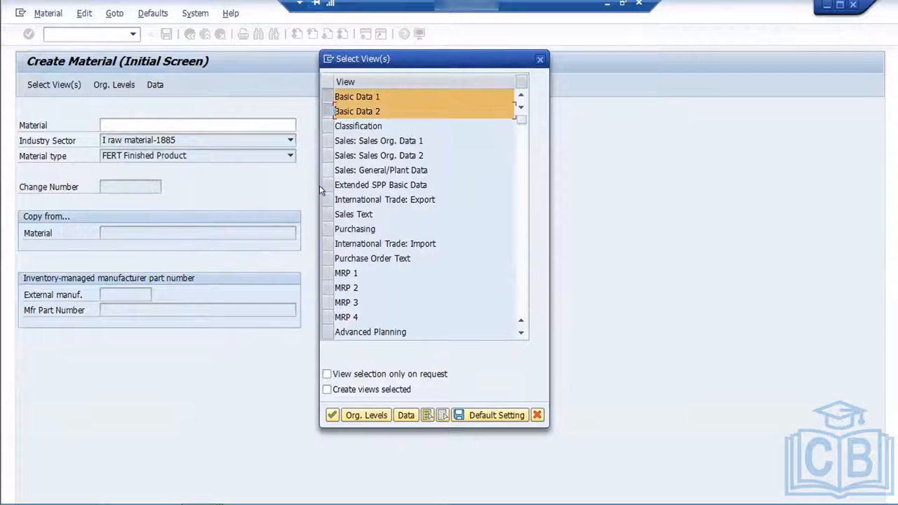
click(327, 228)
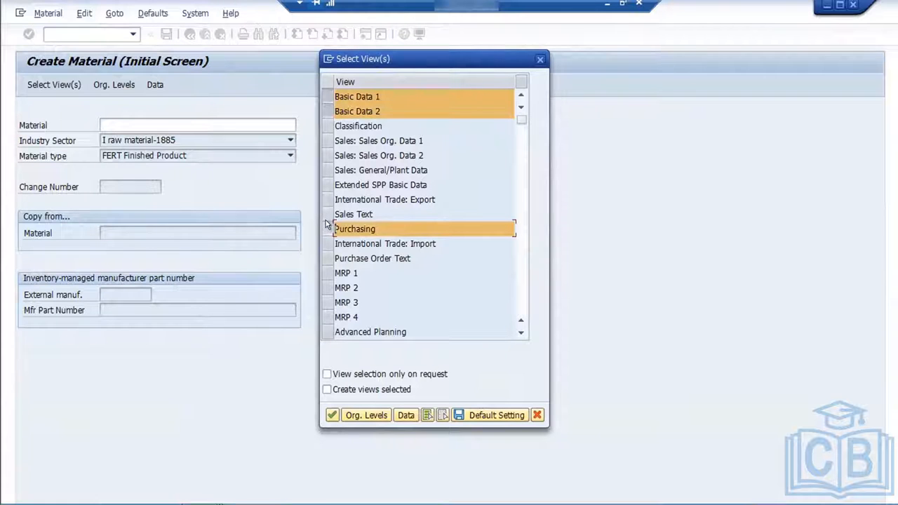
Add the General Plant Data / Storage 1 and 2 and Accounting 1 and 2 views and confirm the selection.
click(520, 332)
click(519, 333)
click(519, 333)
click(519, 333)
click(520, 332)
click(519, 333)
click(519, 333)
click(519, 333)
click(519, 333)
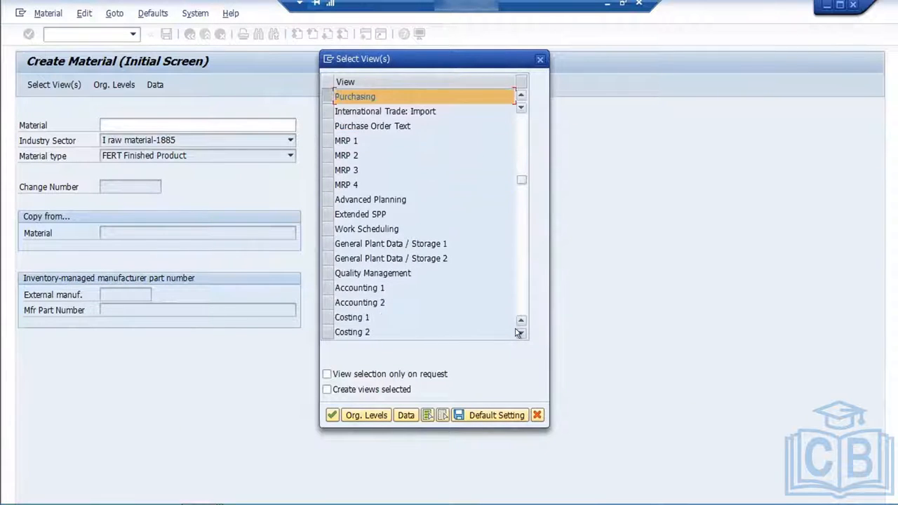
click(519, 332)
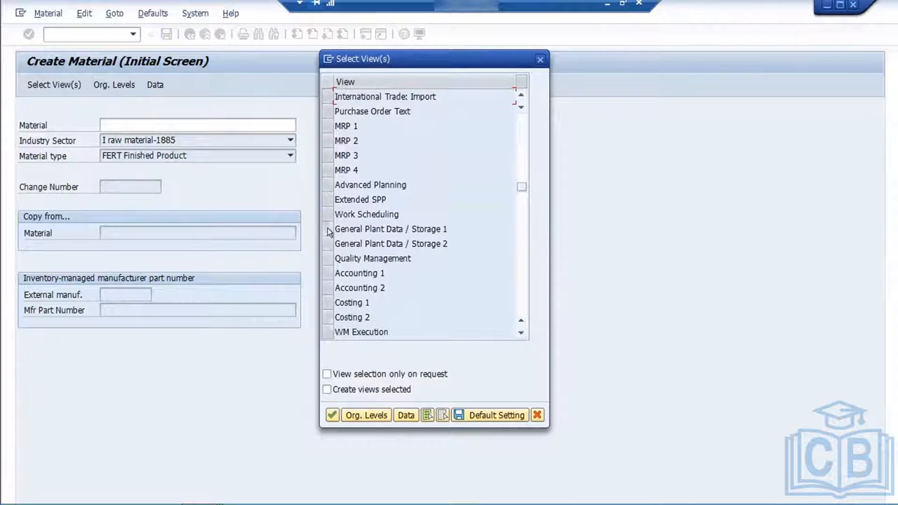
click(328, 229)
click(327, 242)
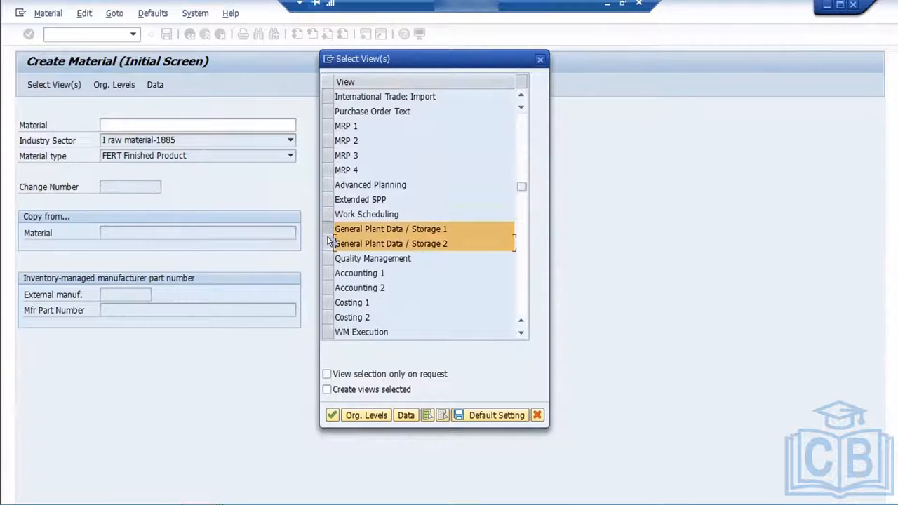
click(327, 273)
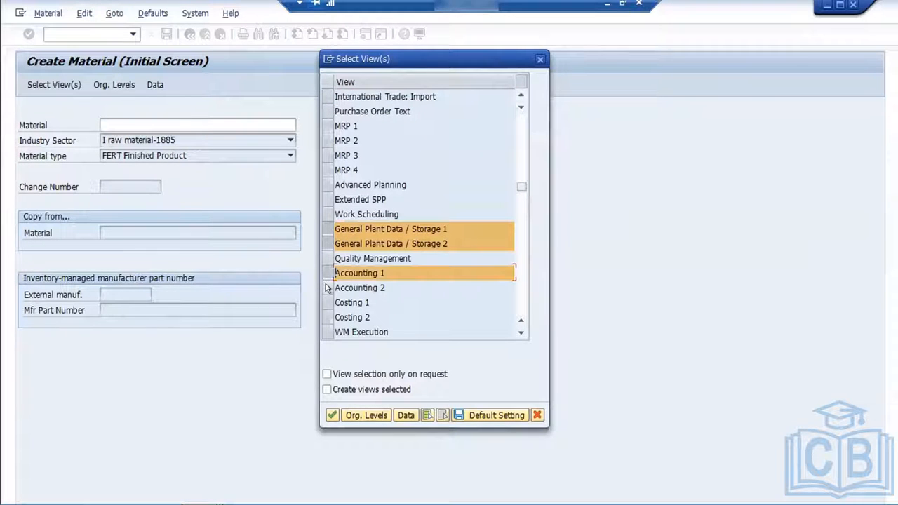
click(327, 287)
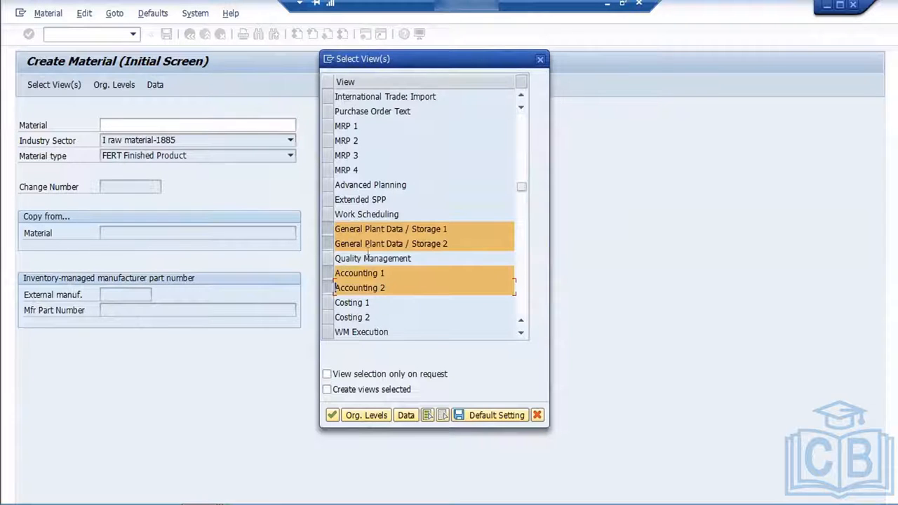
click(332, 414)
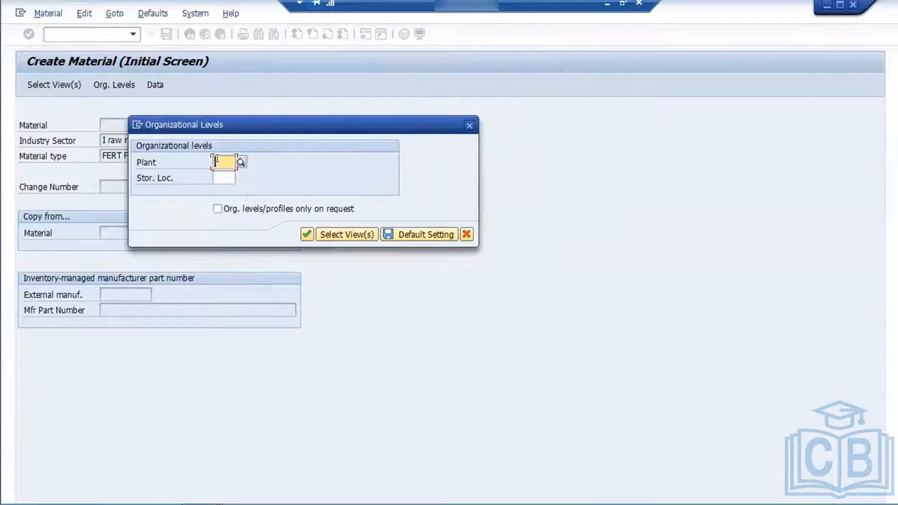
Try to set the organizational levels to plant FOR1 and storage location FOS1, and cancel the dialog.
text(FOR1)
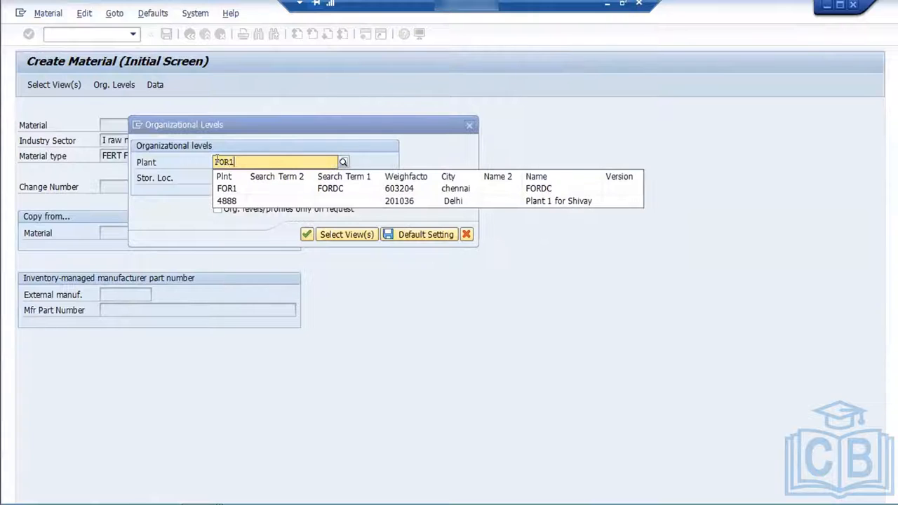
click(219, 183)
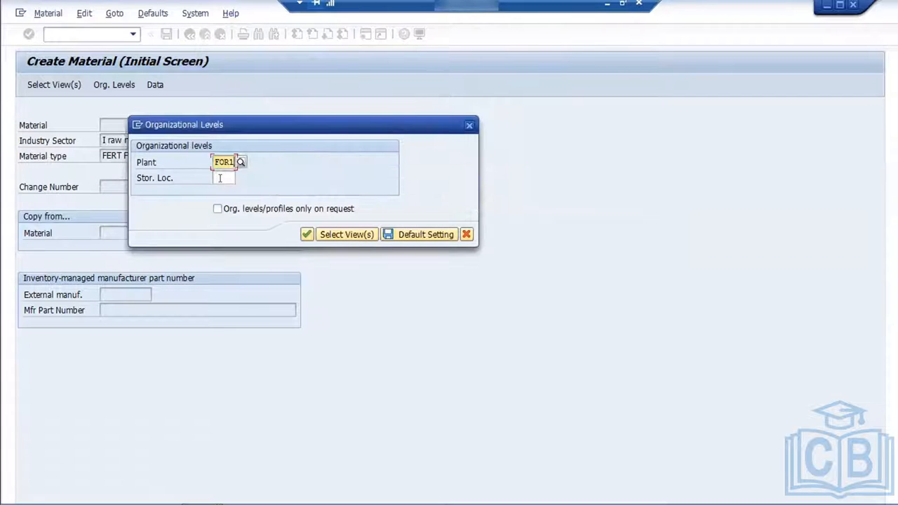
click(220, 178)
text(FOS1)
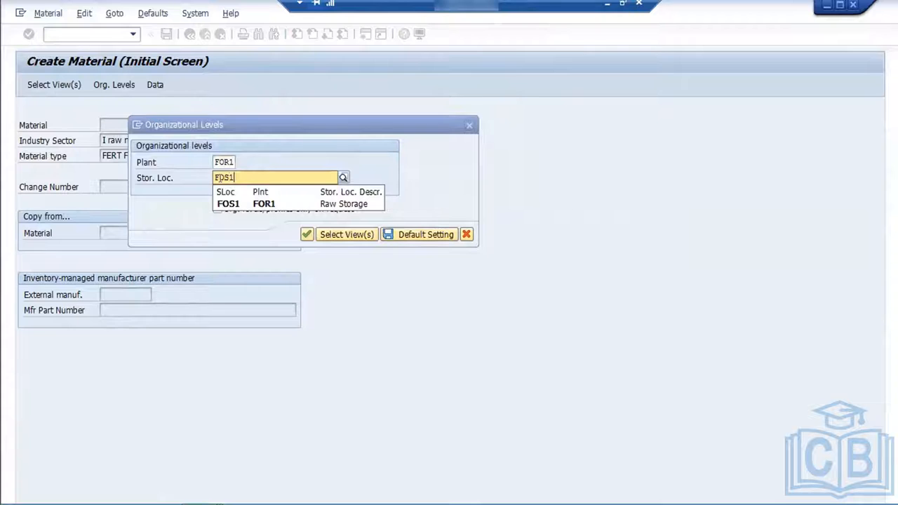
key(Return)
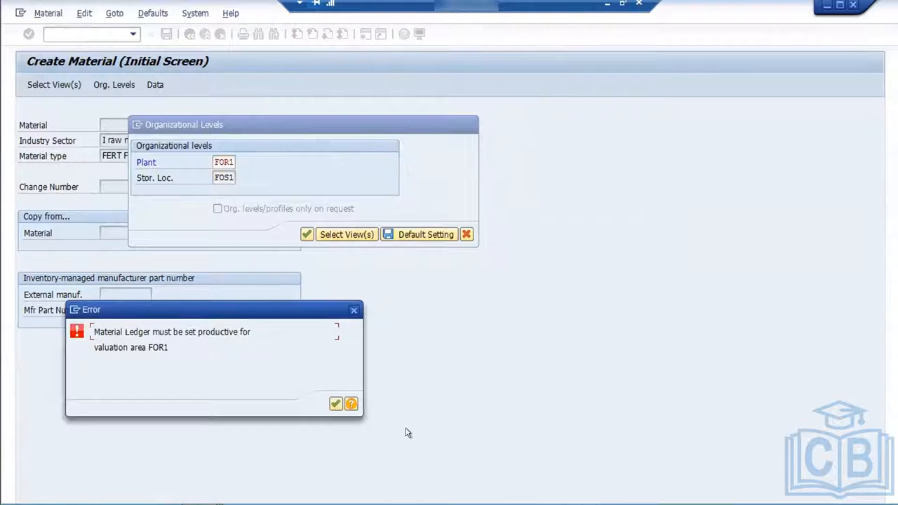
click(335, 403)
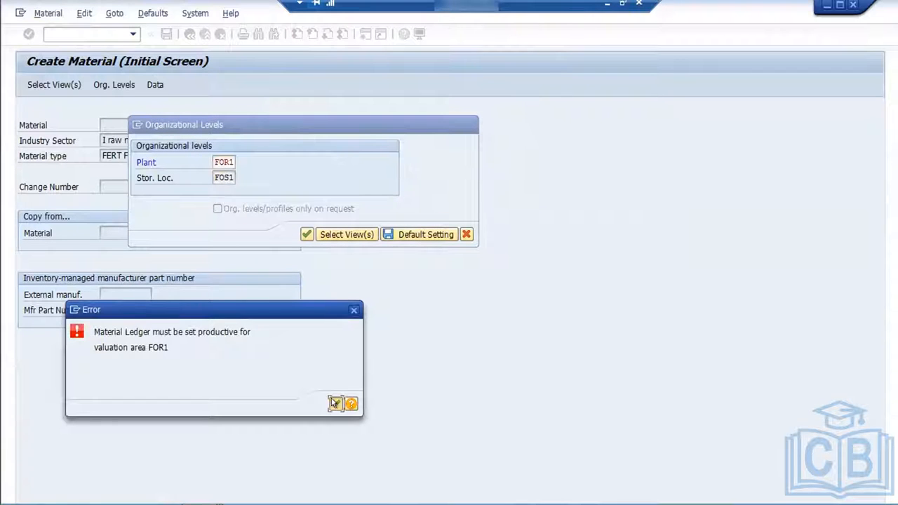
click(466, 235)
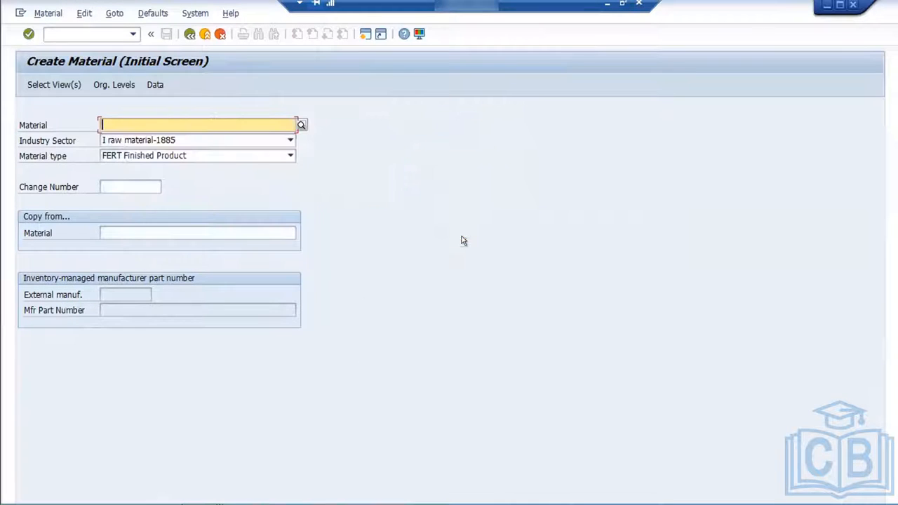
Open a new session and start the material ledger production startup transaction.
click(364, 35)
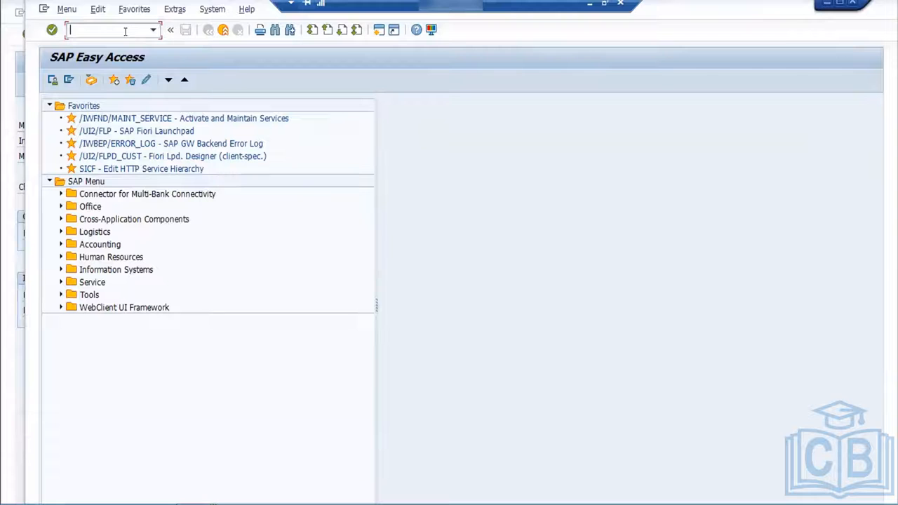
text(KMSTART)
key(Return)
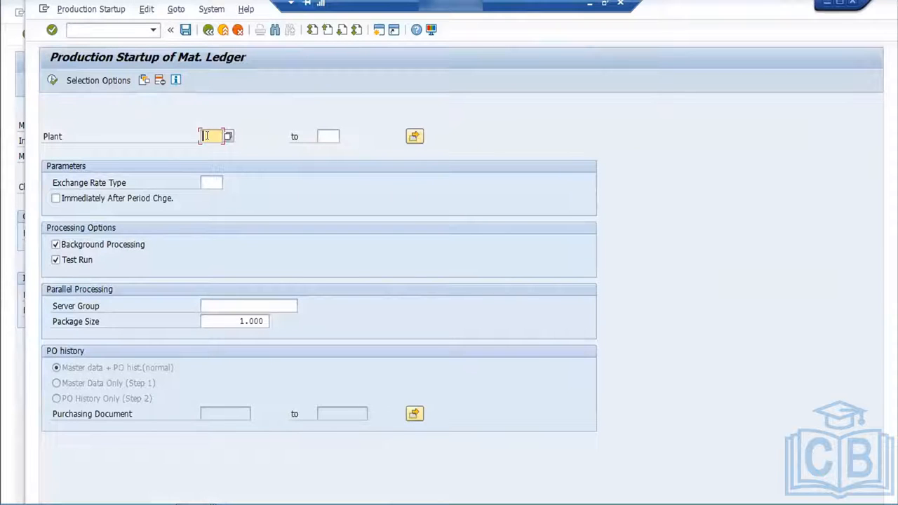
Set the production startup plant range from FOR1 to FOR2 and turn off Test Run.
text(FDR1)
key(Tab)
text(FOR)
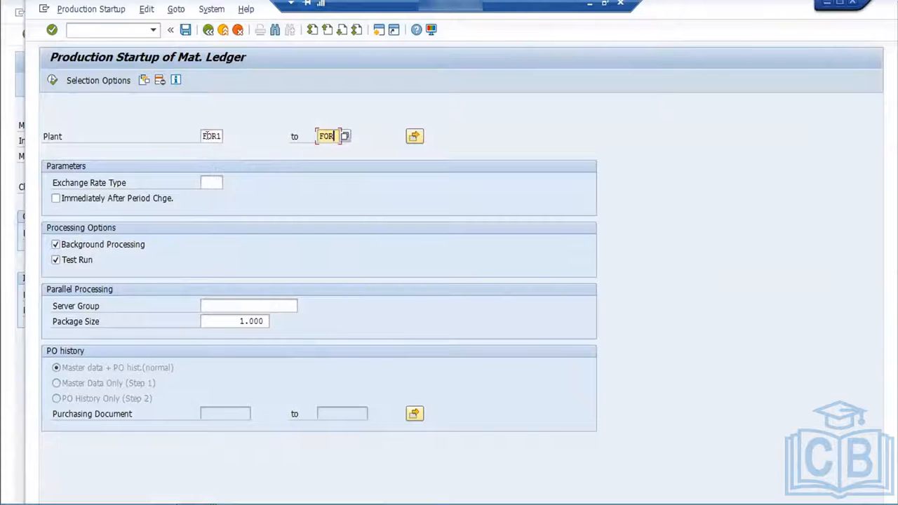
text(2)
click(56, 259)
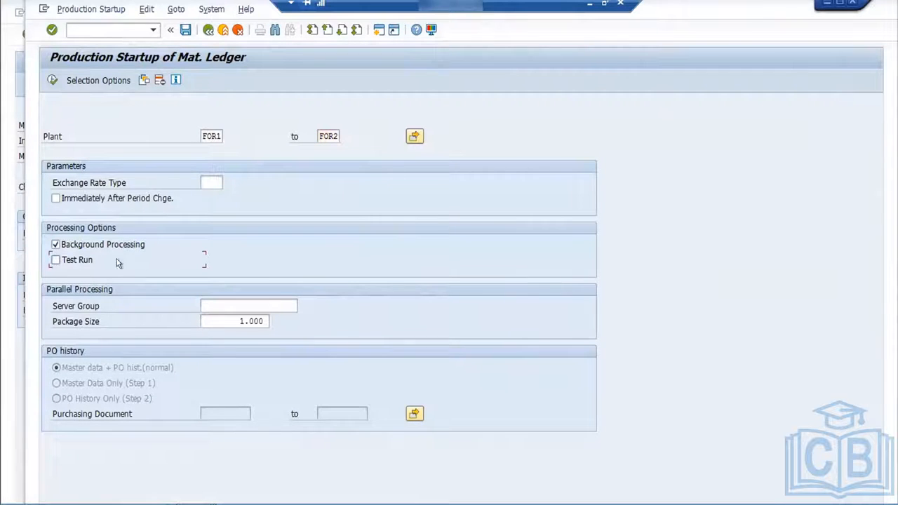
Try to run the production startup for plants FOR1 to FOR2, including with Immediately After Period Chge. turned on.
click(50, 74)
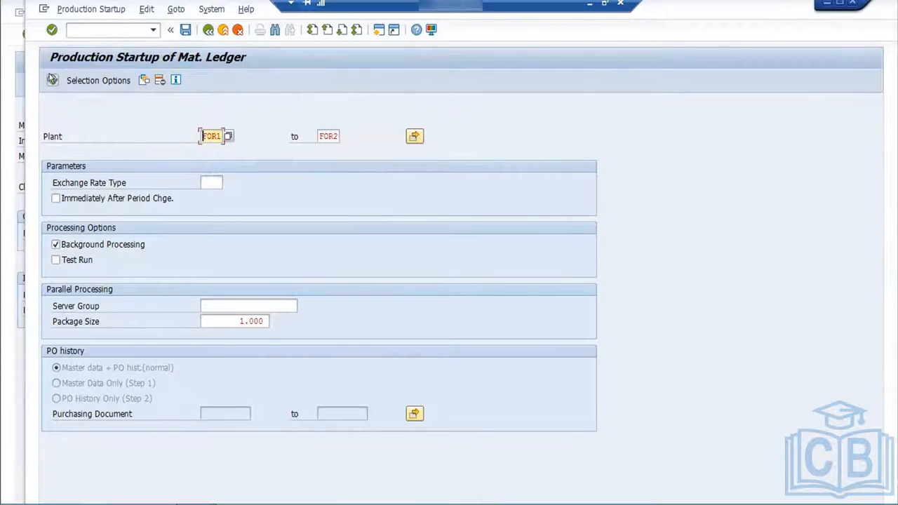
click(55, 199)
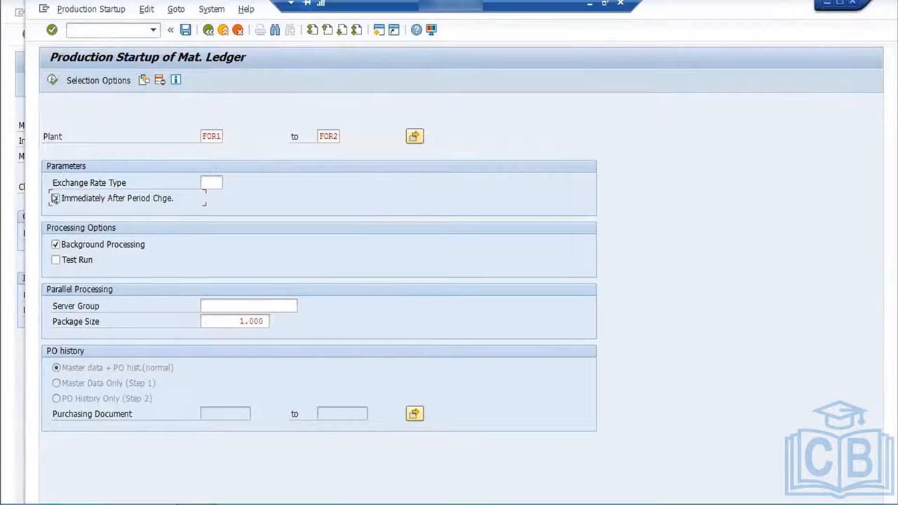
click(46, 82)
click(47, 82)
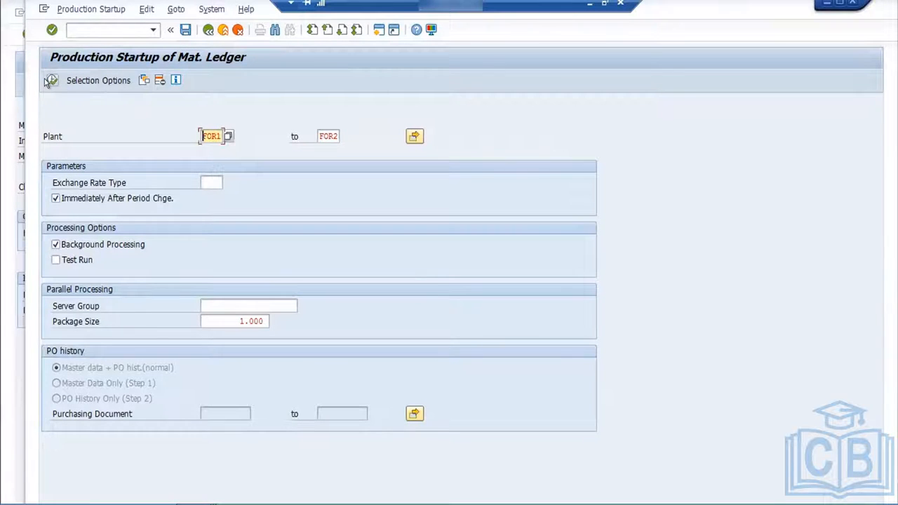
Leave the production startup, open the Activation of Material Ledger view and position it at valuation area FOR1.
click(206, 31)
text(OMX)
key(Return)
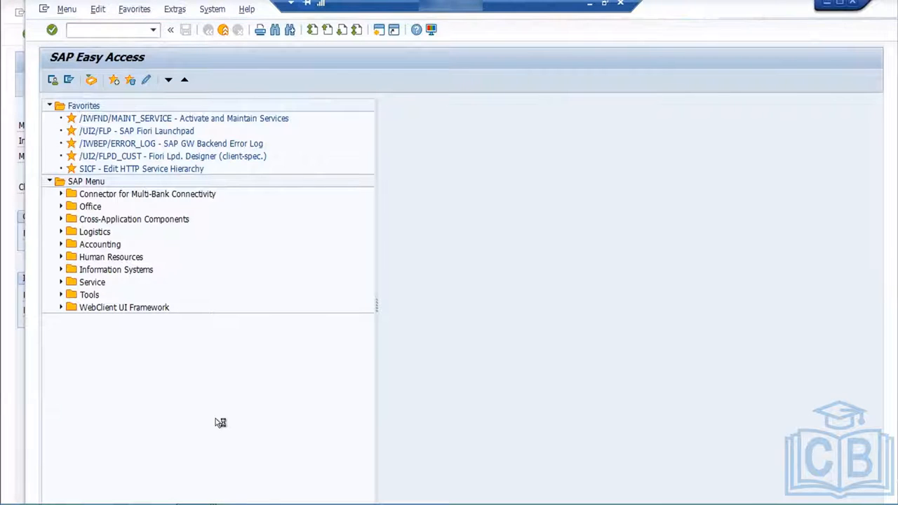
mouse_move(266, 442)
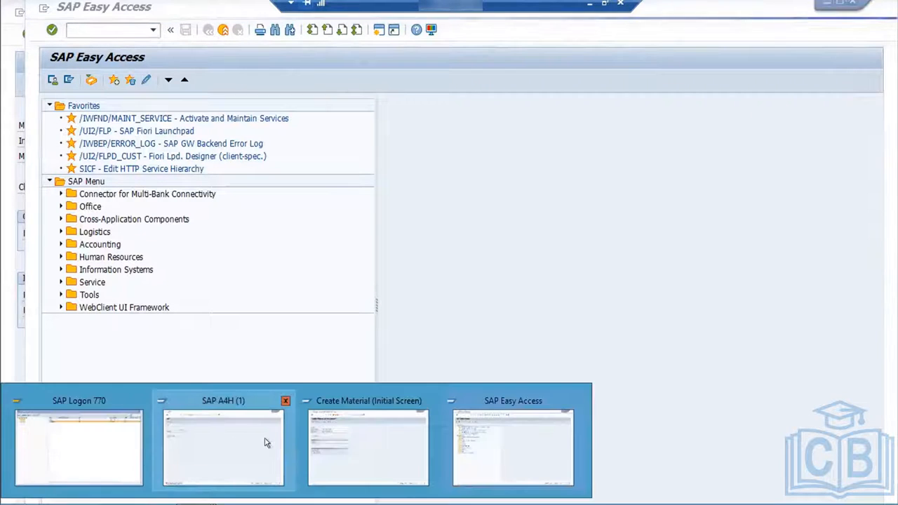
click(355, 445)
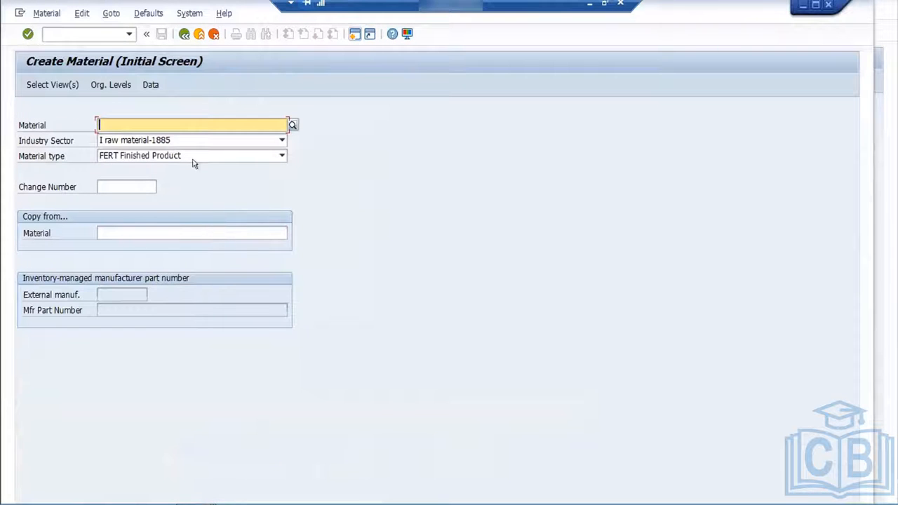
key(alt+Tab)
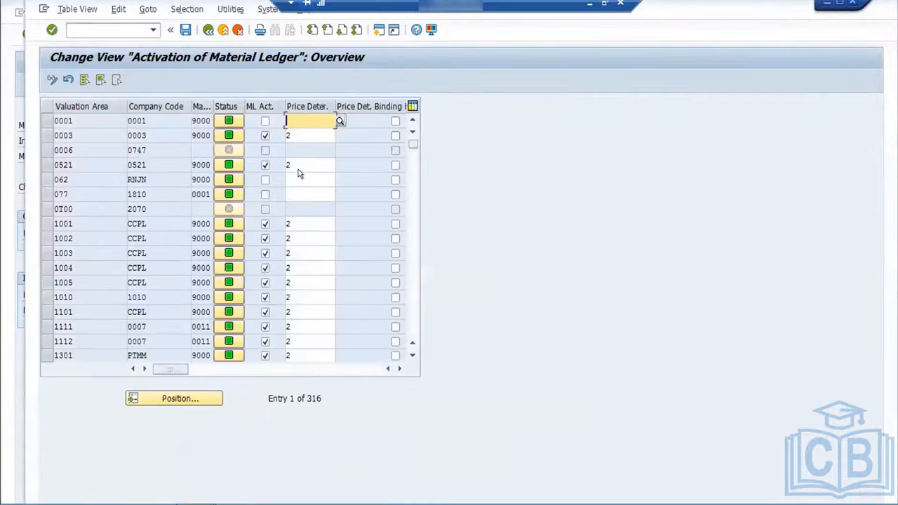
click(191, 398)
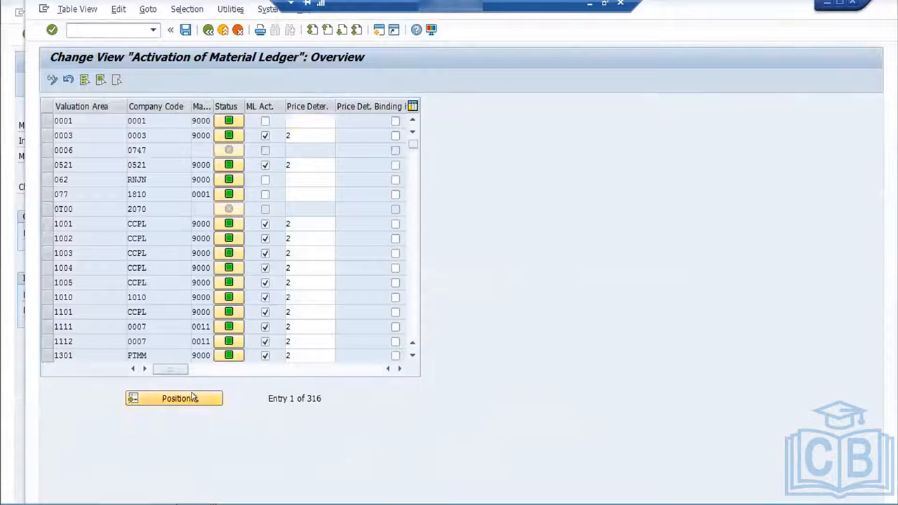
text(FOR1)
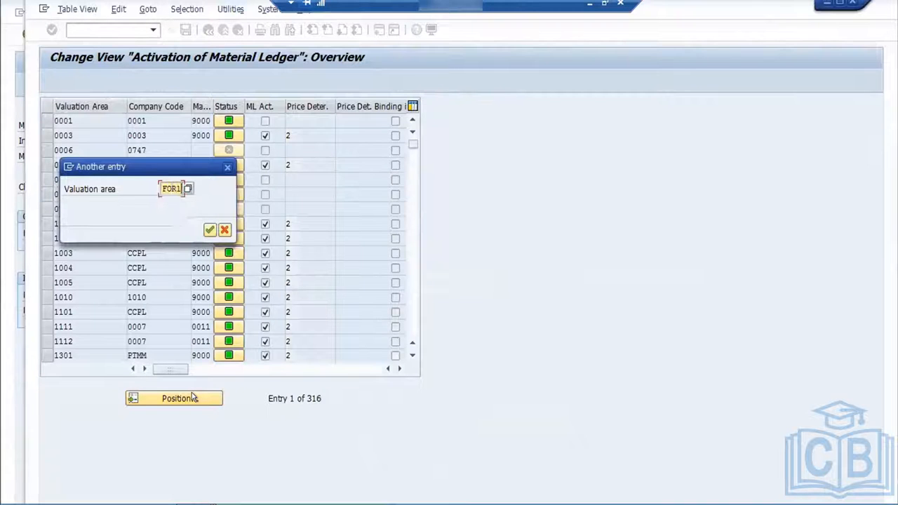
key(Return)
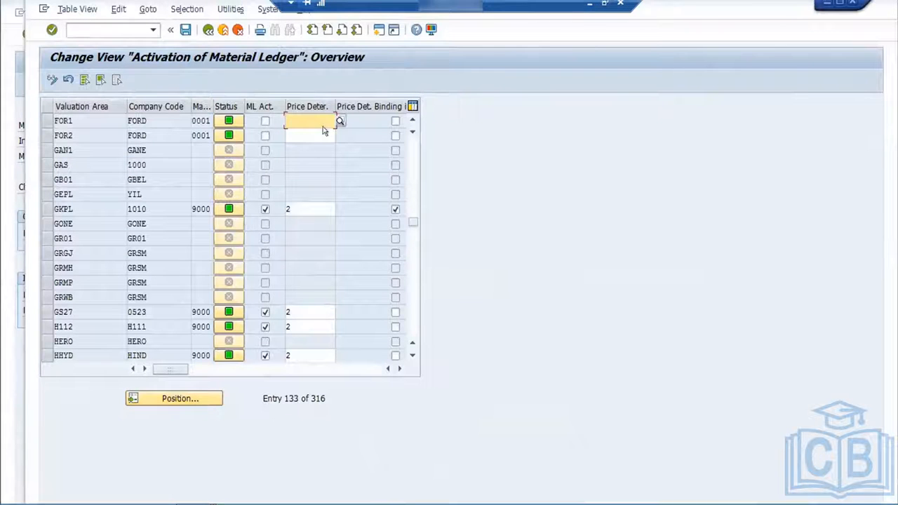
Activate the material ledger for valuation areas FOR1 and FOR2 with price determination 2.
click(265, 122)
click(266, 136)
click(295, 116)
text(2)
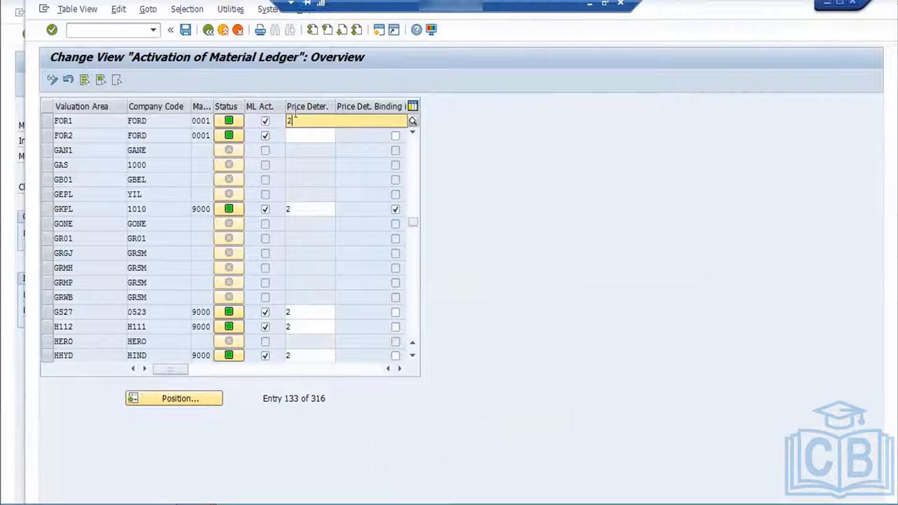
click(294, 146)
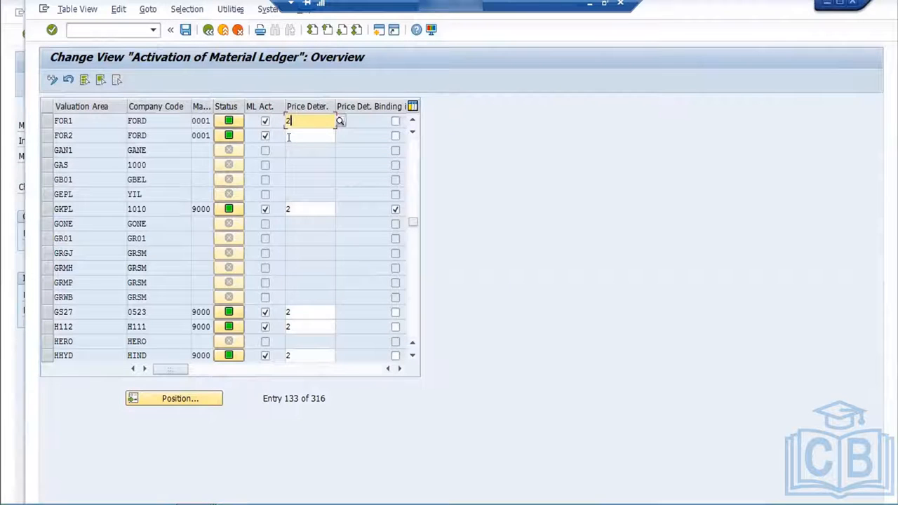
click(288, 135)
text(2)
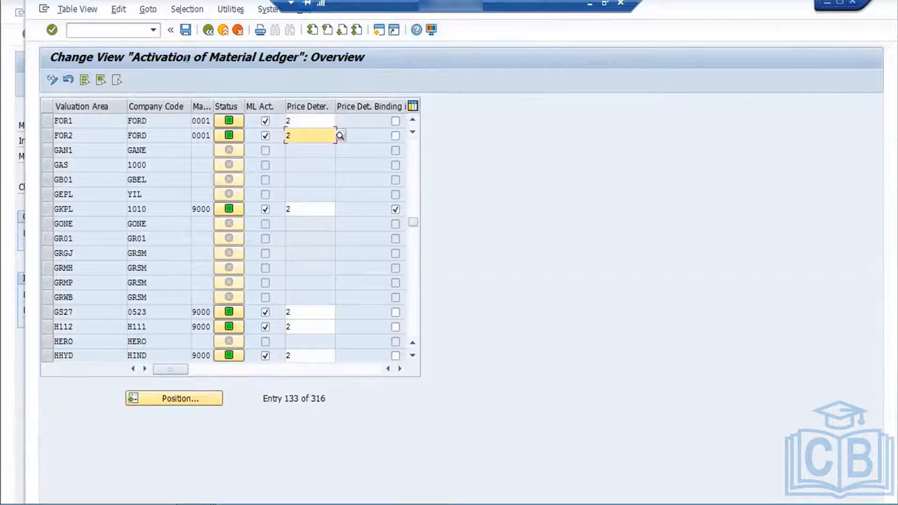
Save the material ledger activation and record it in customizing request A4HK902201.
click(185, 30)
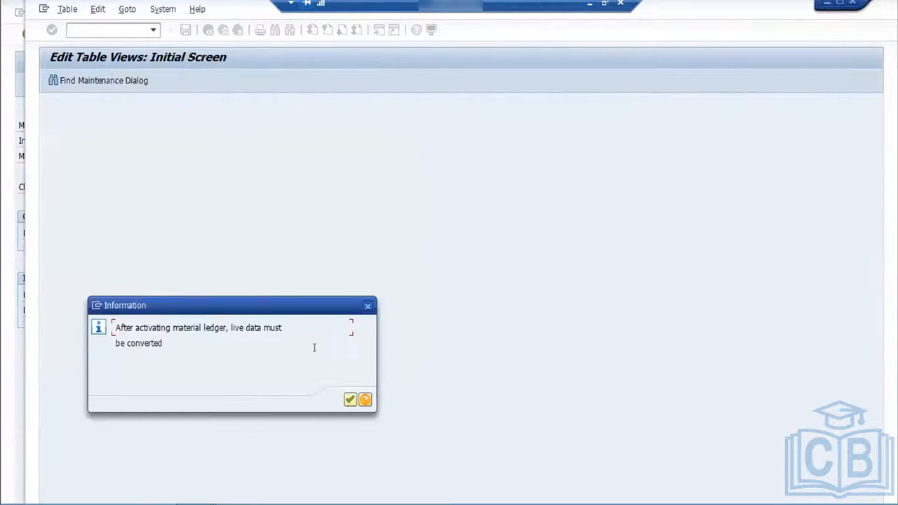
click(348, 399)
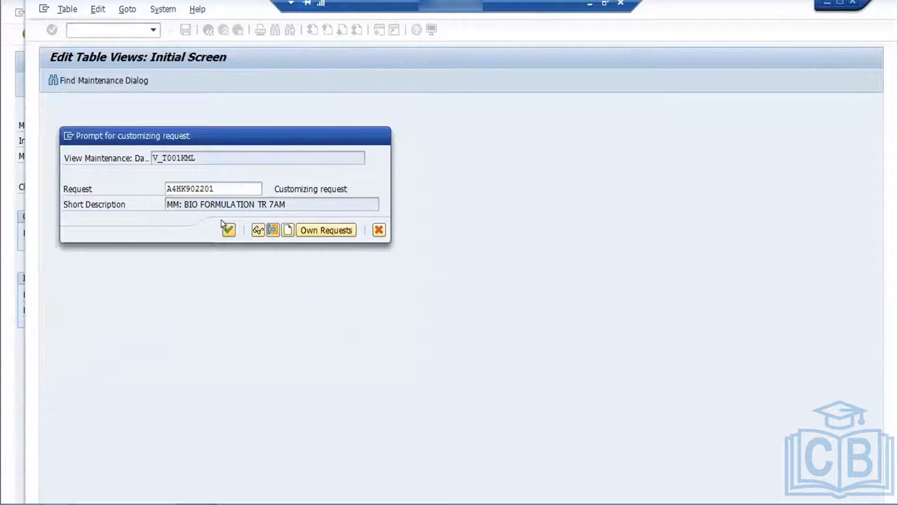
click(226, 228)
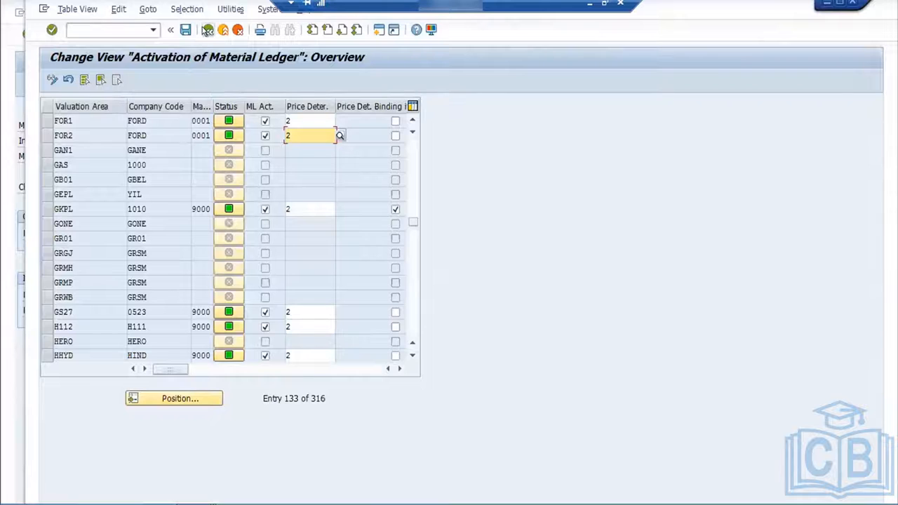
Open the material ledger type definitions and position the list at type GNML.
click(207, 30)
text(OM)
key(Return)
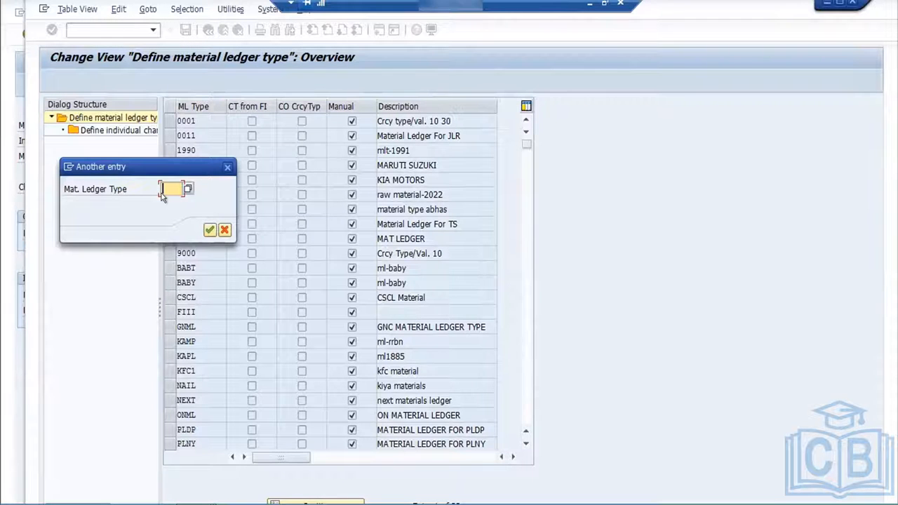
text(GNML)
key(Return)
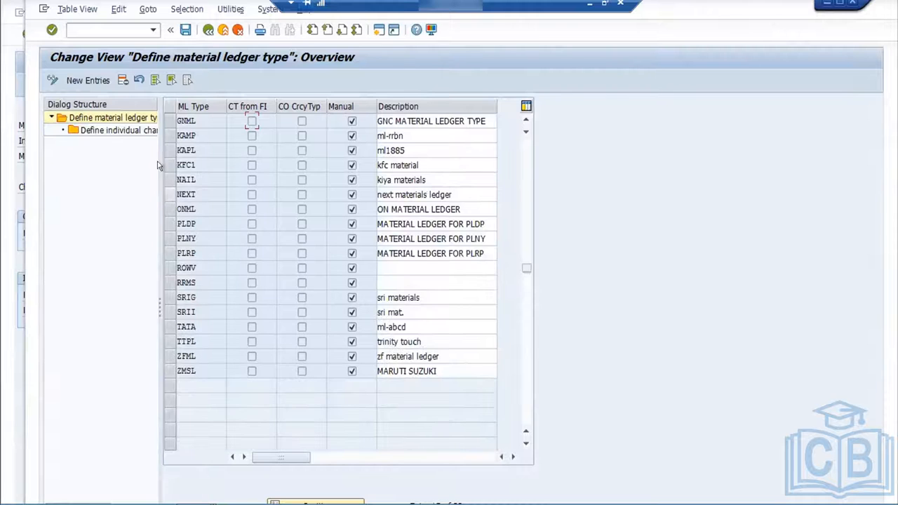
Run the material ledger production startup for plant FOR1 with Immediately After Period Chge. on and Test Run and Background Processing off.
click(207, 29)
text(C)
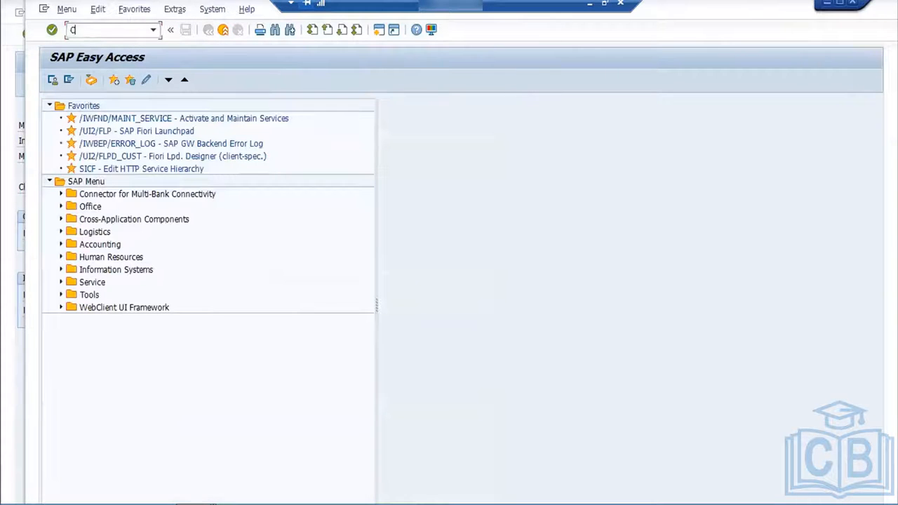
text(KMSTAR)
key(Return)
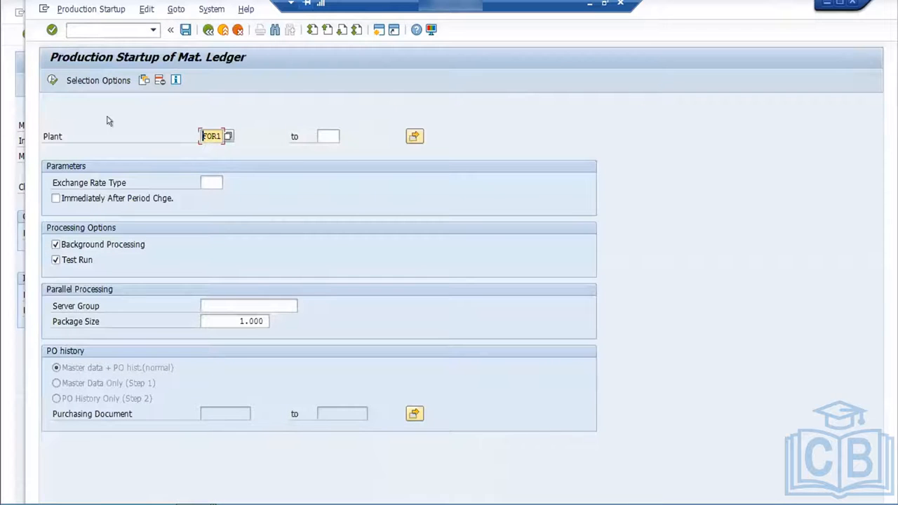
click(70, 197)
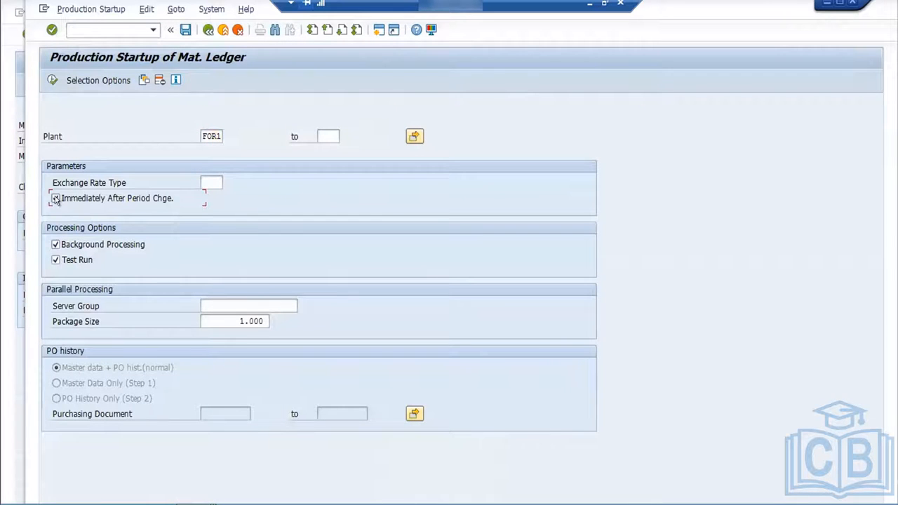
click(55, 198)
click(55, 259)
click(89, 198)
click(53, 81)
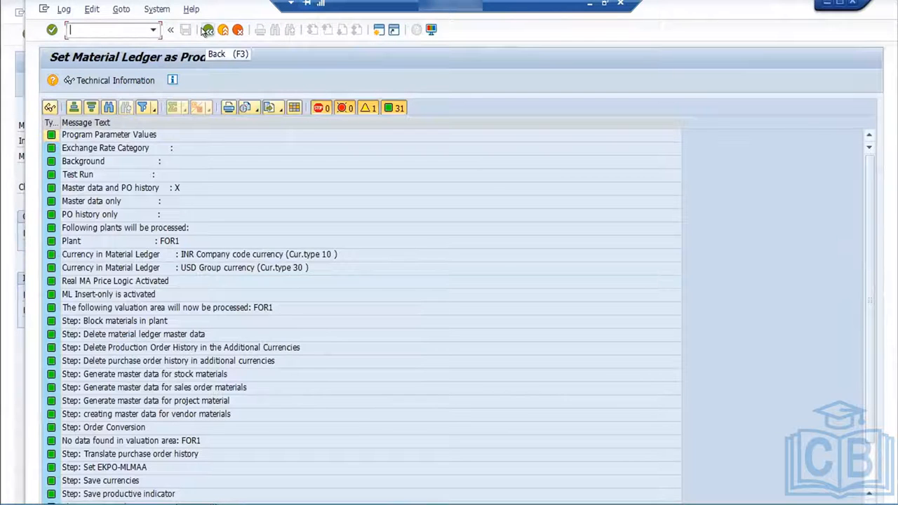
click(205, 31)
click(208, 30)
Try to run the production startup for plant FOR1 with Background Processing on, and turn that option off again.
click(106, 244)
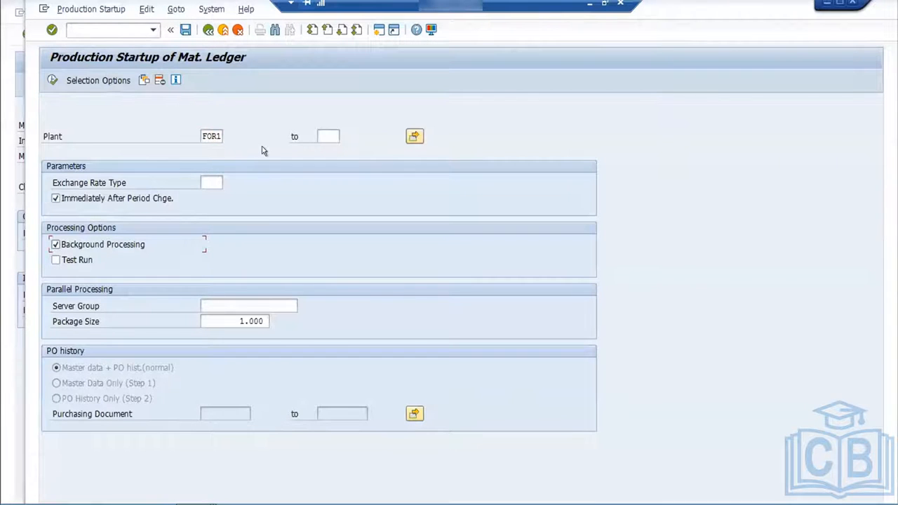
click(52, 81)
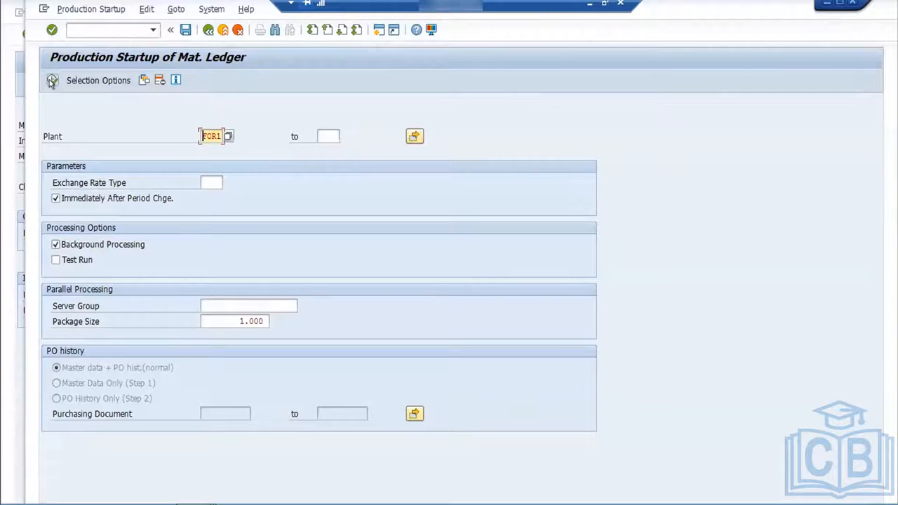
click(64, 244)
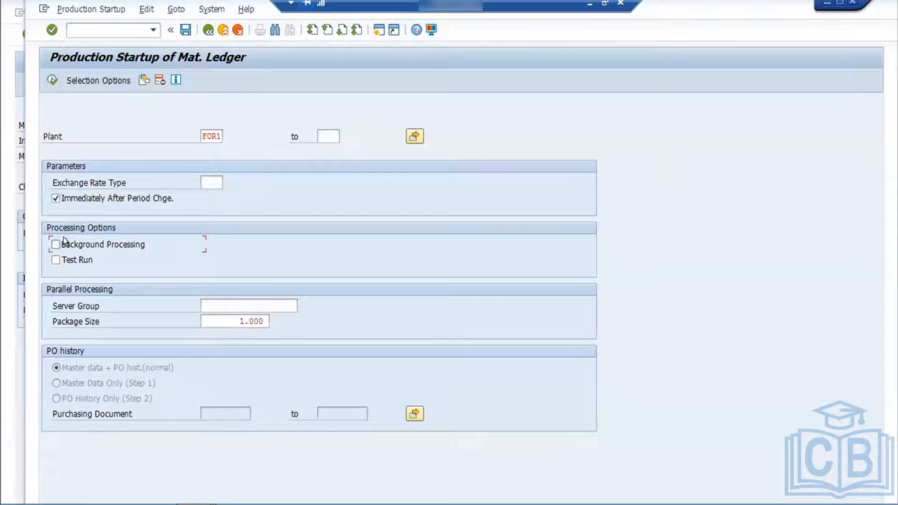
Extend the plant range up to FOR2 and try to run the production startup without background processing.
click(328, 135)
text(FOR2)
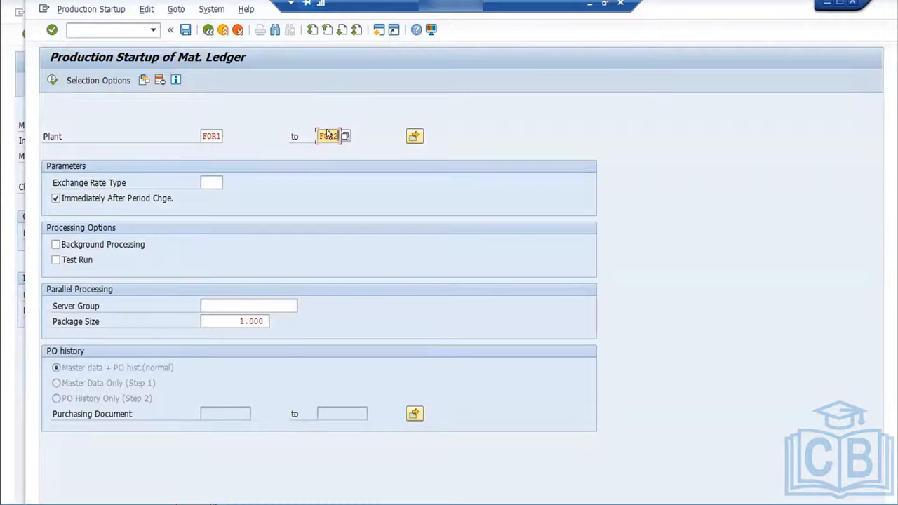
key(Return)
click(52, 78)
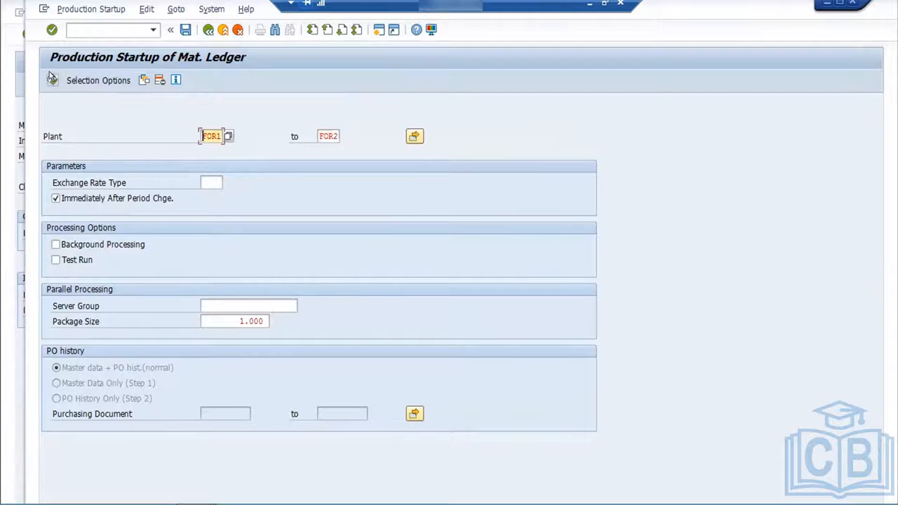
Clear the FOR1 to FOR2 range in the plant's multiple selection and copy the changes to the selection screen.
click(414, 136)
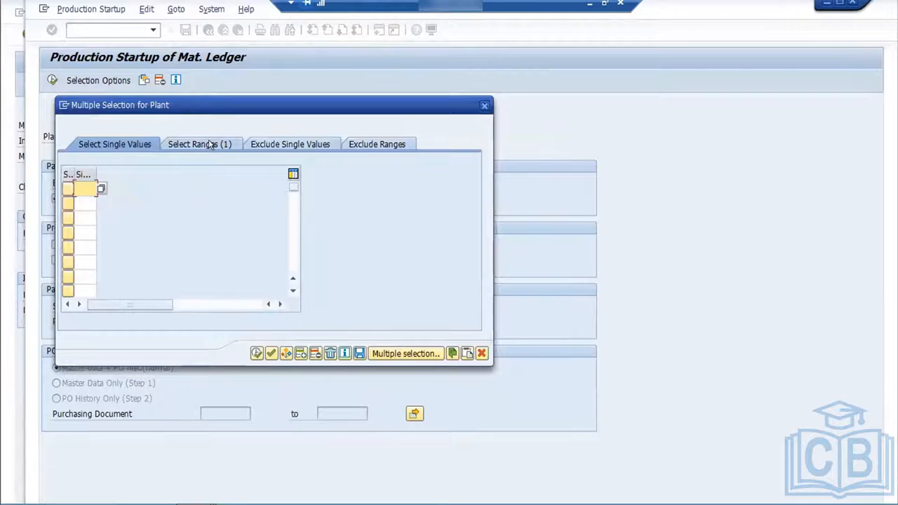
click(210, 143)
click(114, 184)
key(BackSpace)
key(BackSpace)
key(BackSpace)
key(BackSpace)
key(Return)
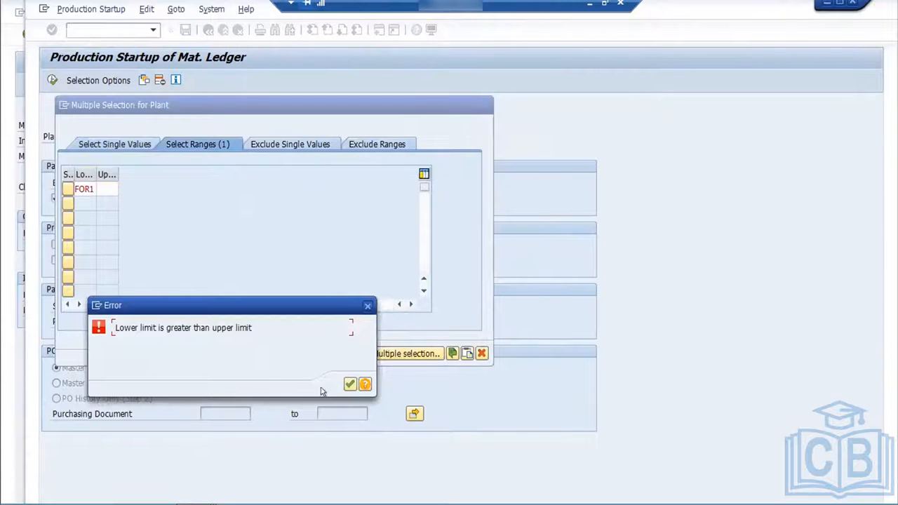
click(350, 384)
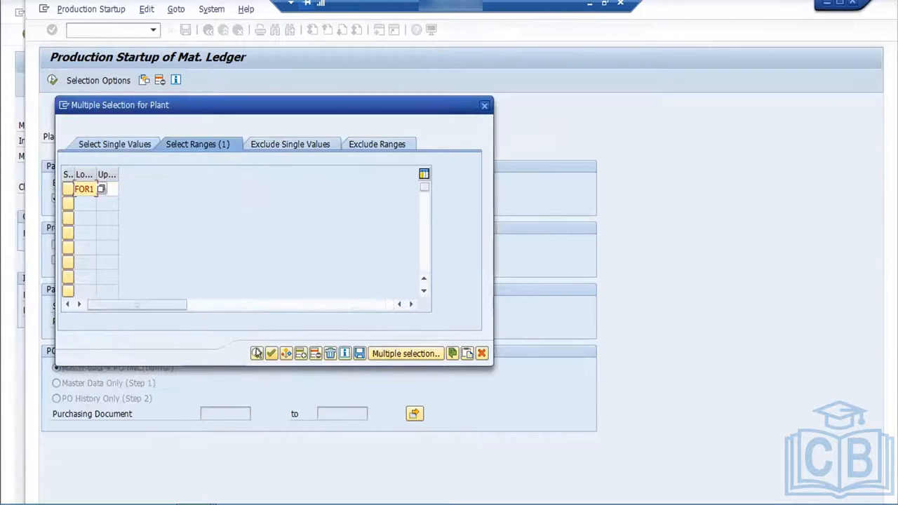
click(256, 352)
click(350, 384)
click(329, 353)
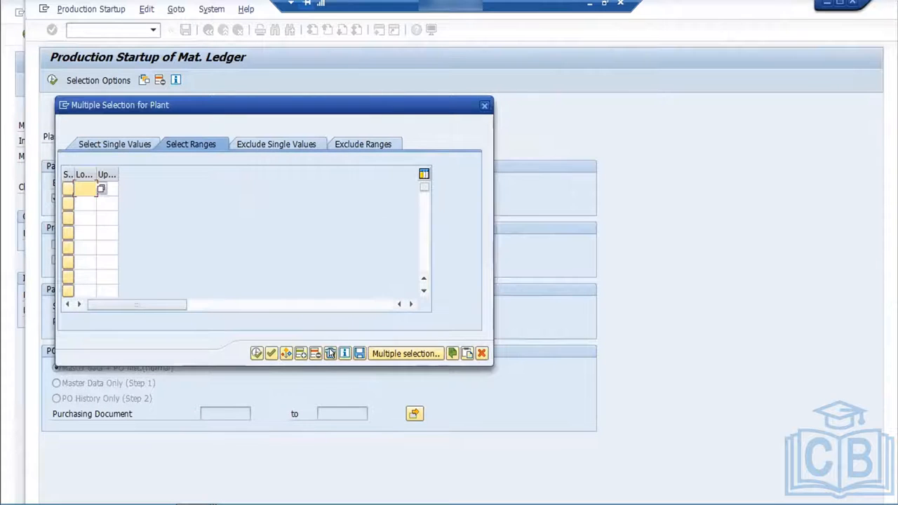
click(482, 353)
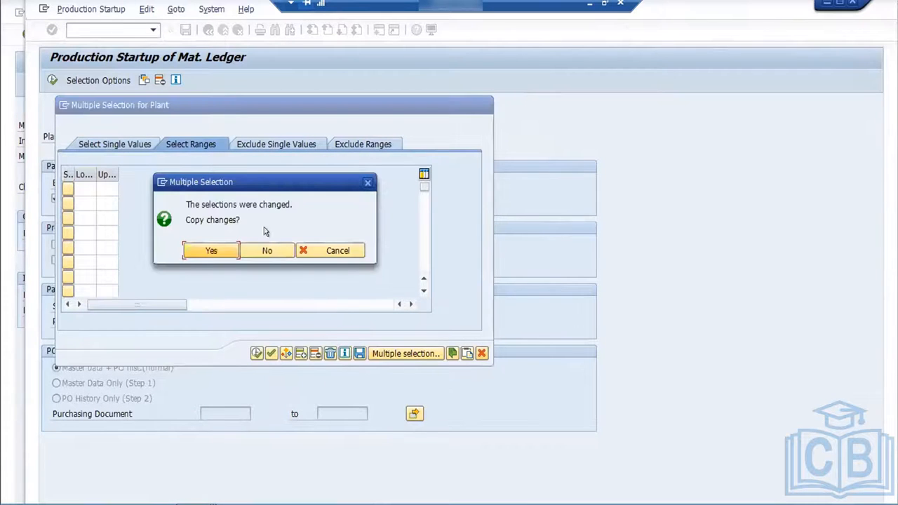
click(224, 242)
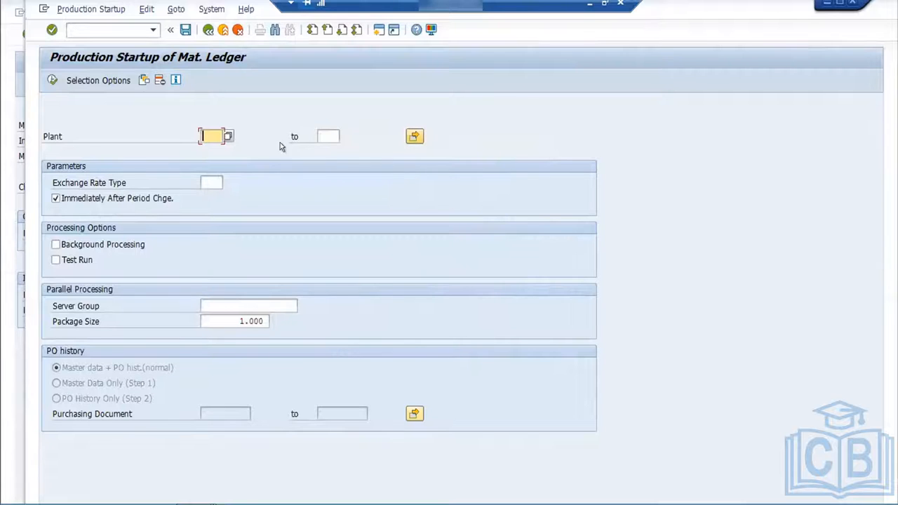
Try to run the production startup with FOR1 and FOR2 entered as single values in the plant's multiple selection.
text(FOR1)
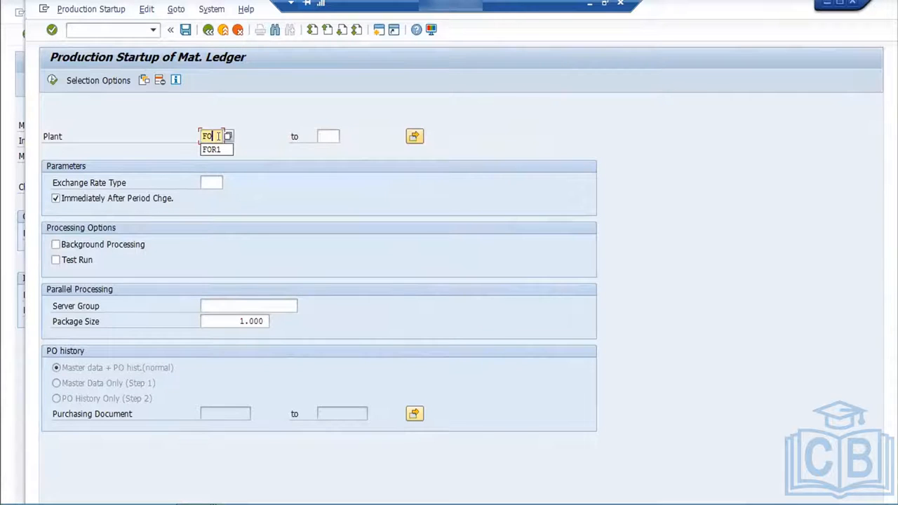
click(413, 135)
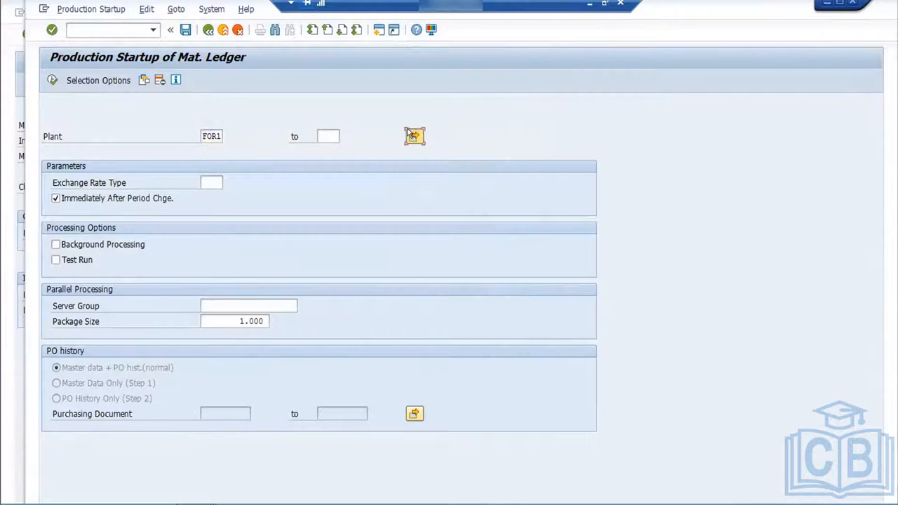
click(84, 203)
text(FOR2)
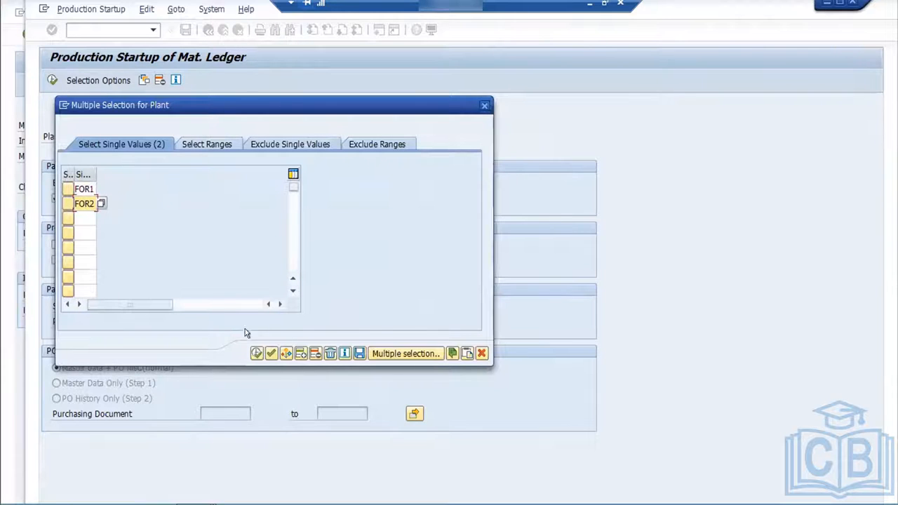
click(255, 353)
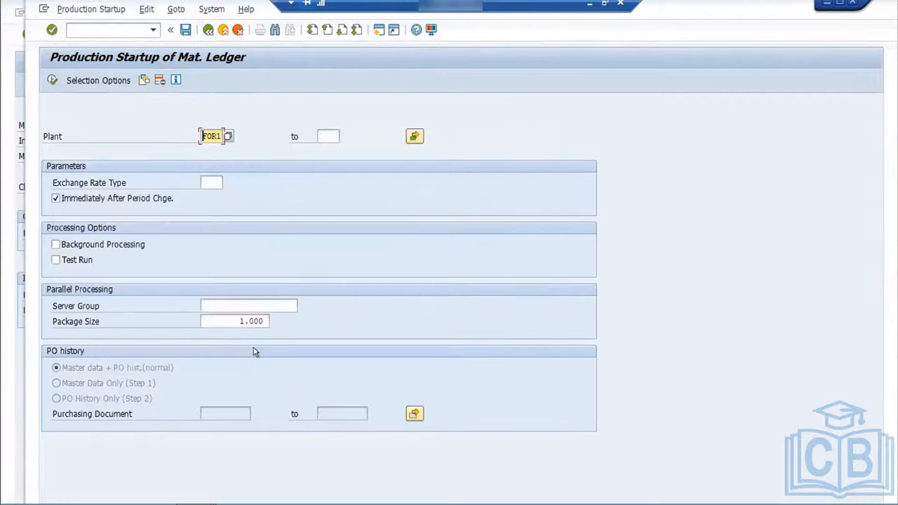
click(51, 80)
Remove FOR2 from the single values in the plant's multiple selection and copy the change to the selection screen.
click(414, 136)
click(83, 204)
drag(91, 203, 41, 217)
key(BackSpace)
key(Return)
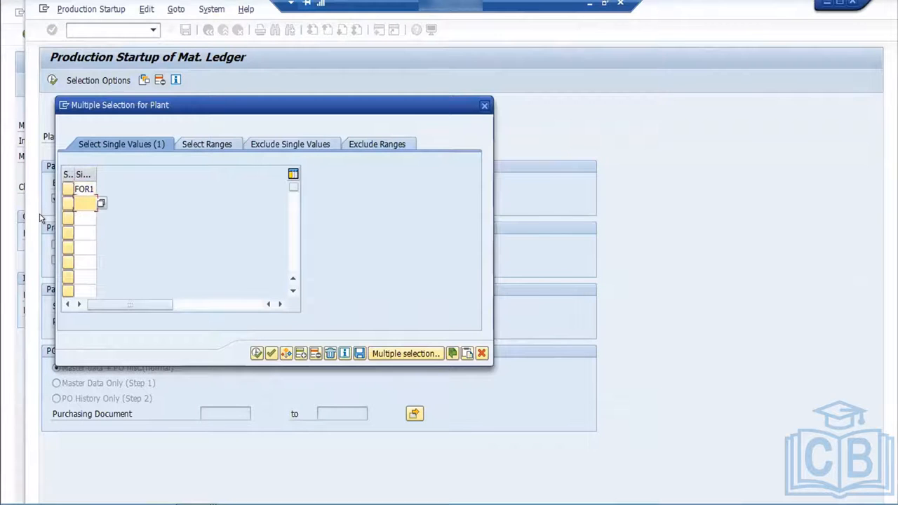
click(256, 353)
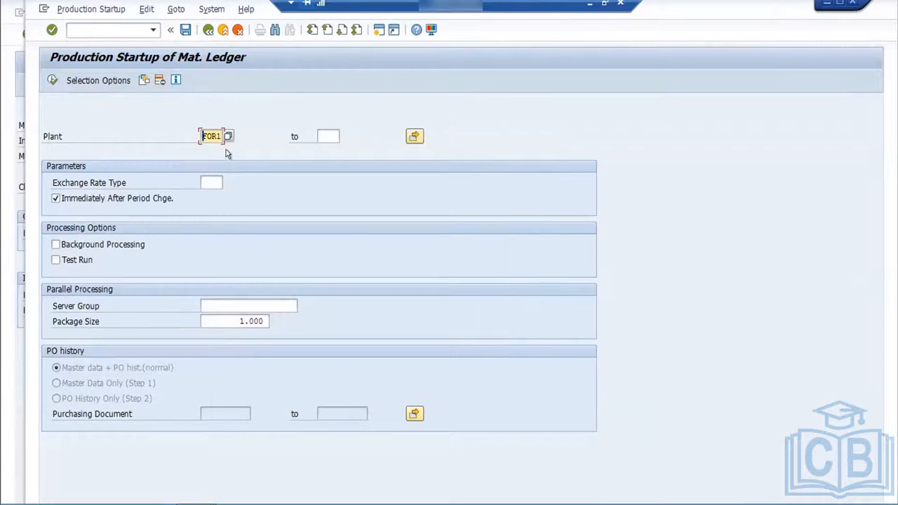
Run the production startup for plant FOR2 with Immediately After Period Chge. off, and return to the SAP Easy Access screen.
text(FOR2)
click(55, 198)
click(52, 80)
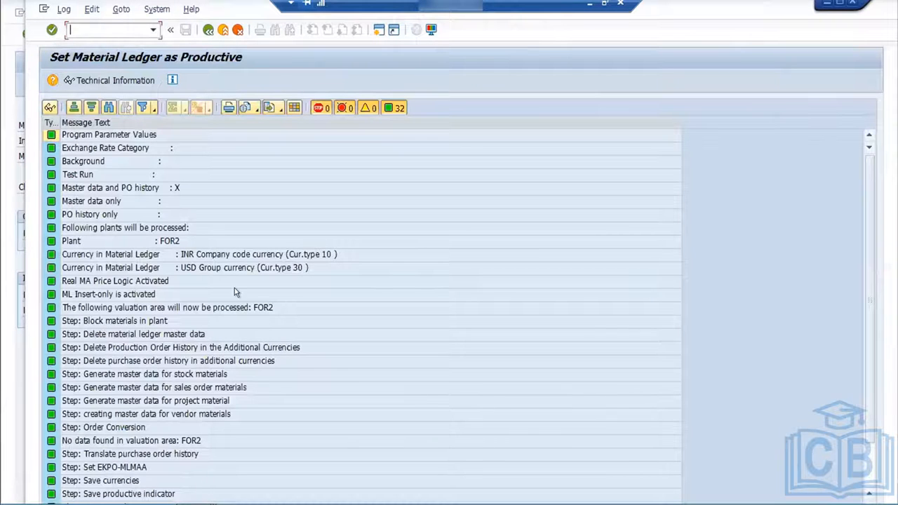
drag(865, 254, 876, 449)
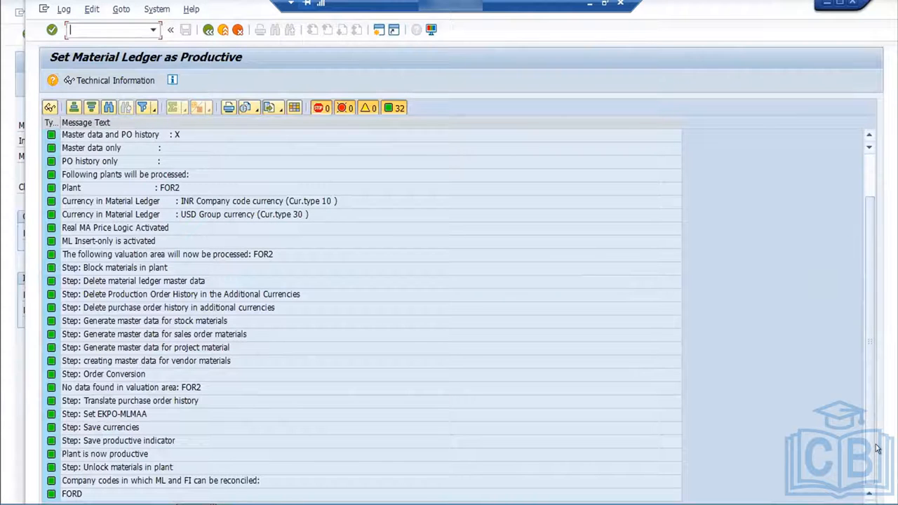
click(208, 29)
click(207, 30)
click(208, 29)
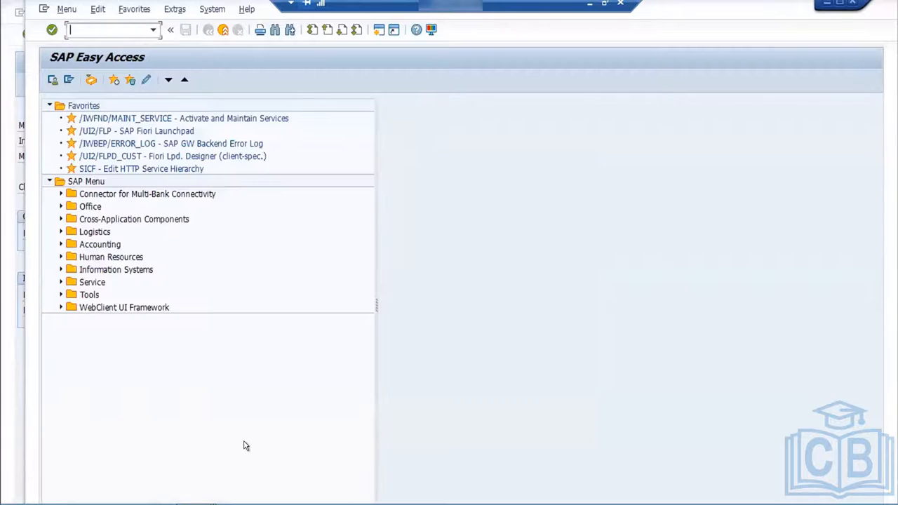
Switch to the Create Material session, open its view selection and select Basic Data 1, Basic Data 2 and Purchasing.
mouse_move(181, 471)
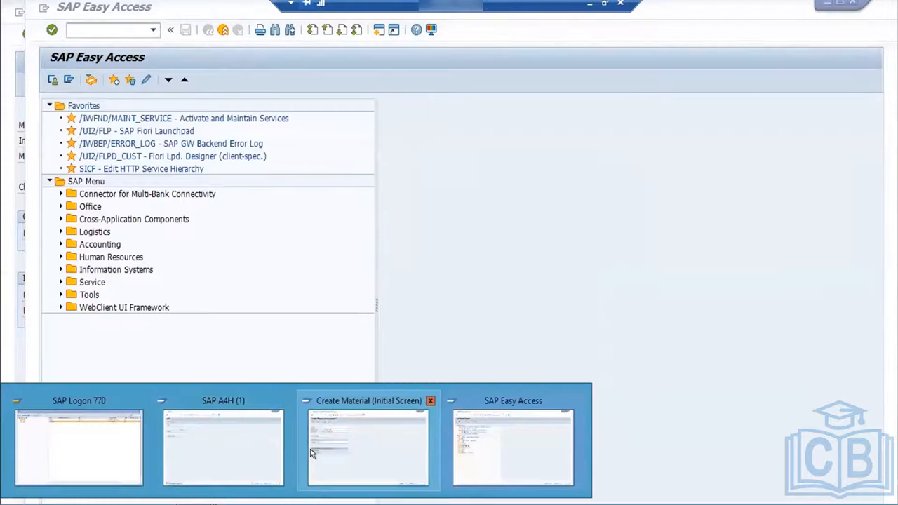
click(373, 449)
key(Return)
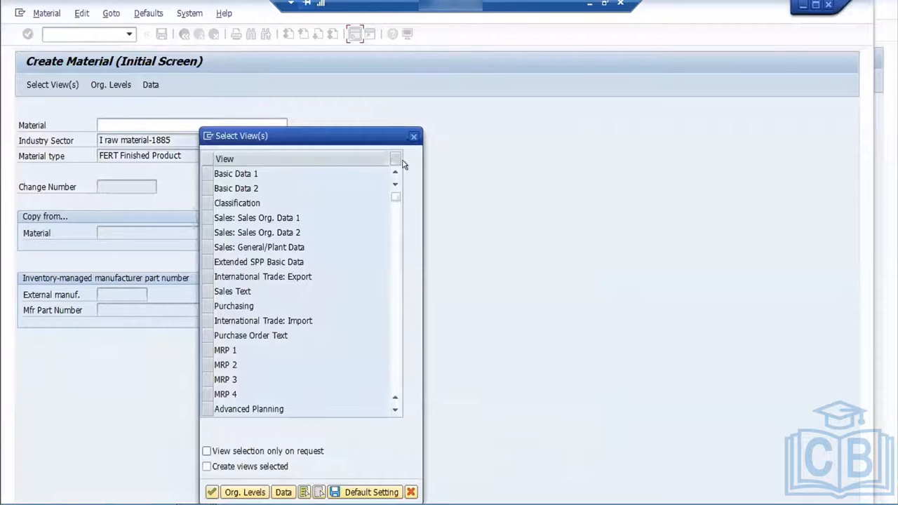
click(206, 173)
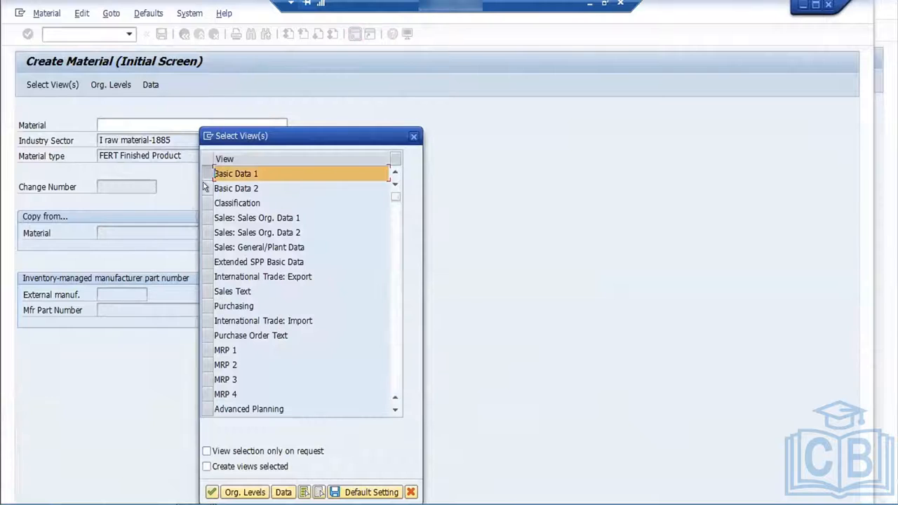
click(207, 188)
click(206, 306)
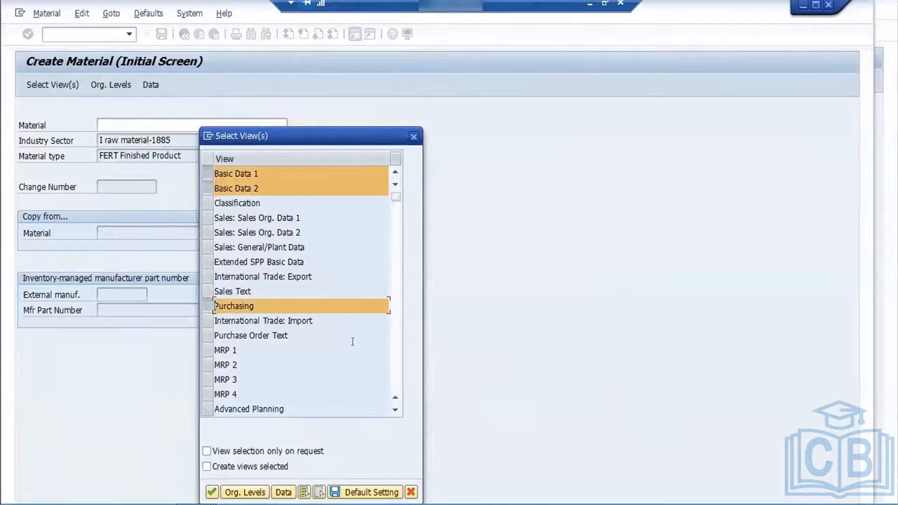
Add Accounting 1, Accounting 2, General Plant Data / Storage 1 and General Plant Data / Storage 2 to the selected views and confirm.
click(395, 401)
click(395, 401)
click(395, 402)
click(395, 402)
click(395, 401)
click(395, 402)
click(395, 401)
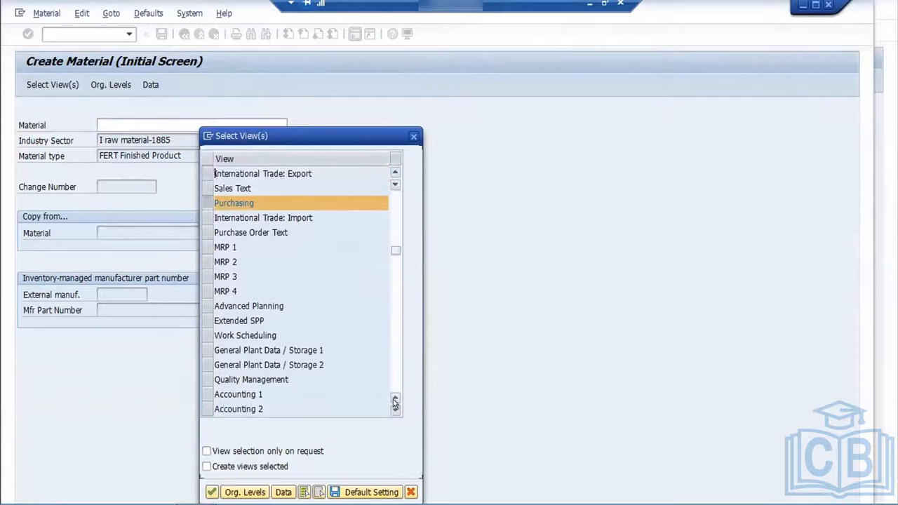
click(395, 402)
click(395, 401)
click(206, 379)
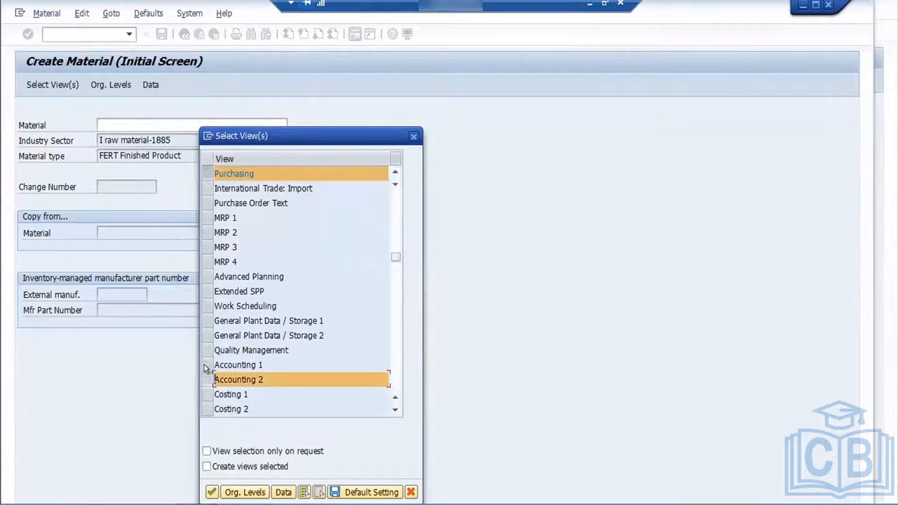
click(206, 365)
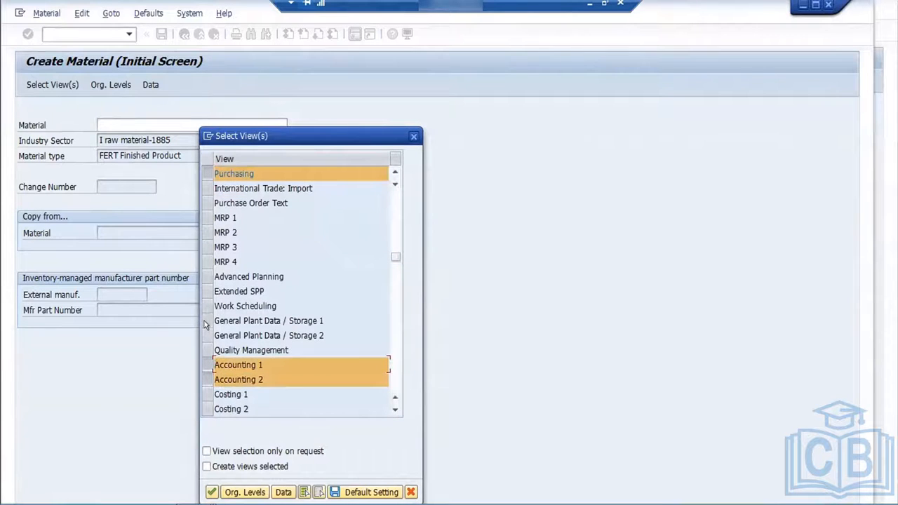
click(205, 327)
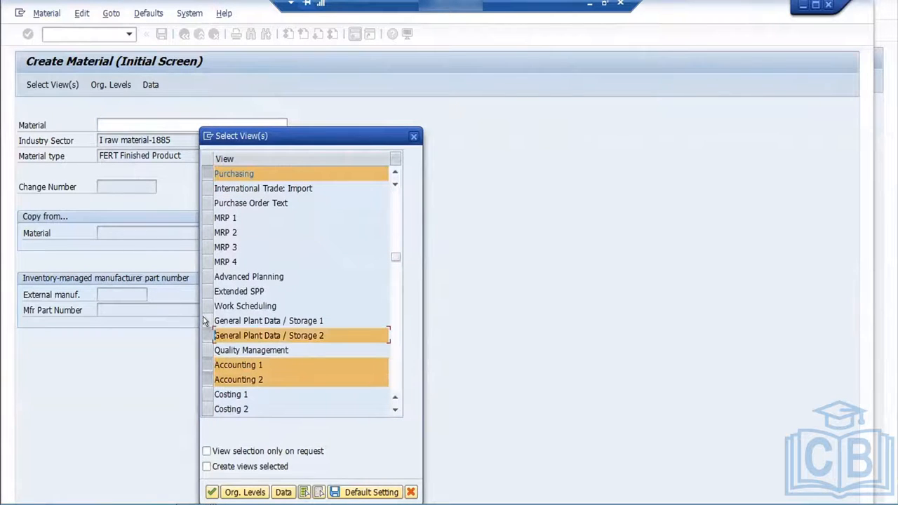
click(206, 320)
click(210, 492)
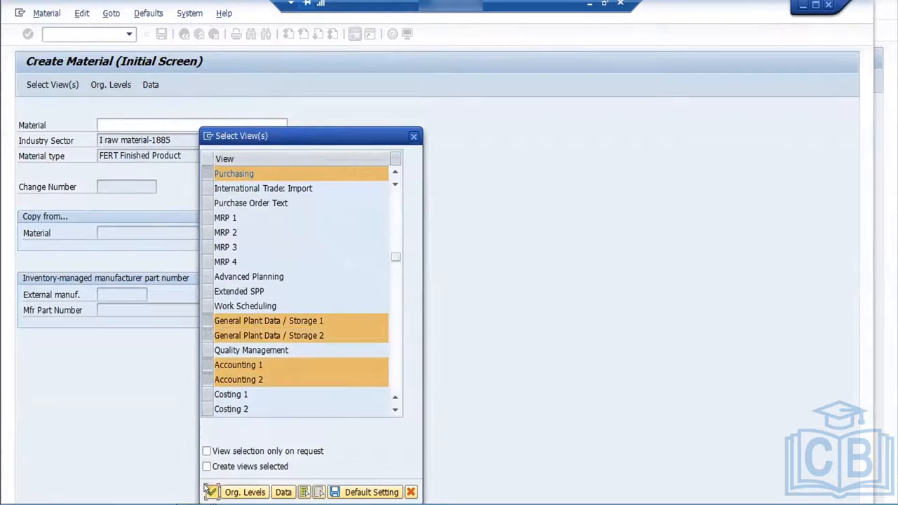
Set the organizational levels to plant FOR1 and storage location FOS1 and continue to the material's basic data.
text(FOR)
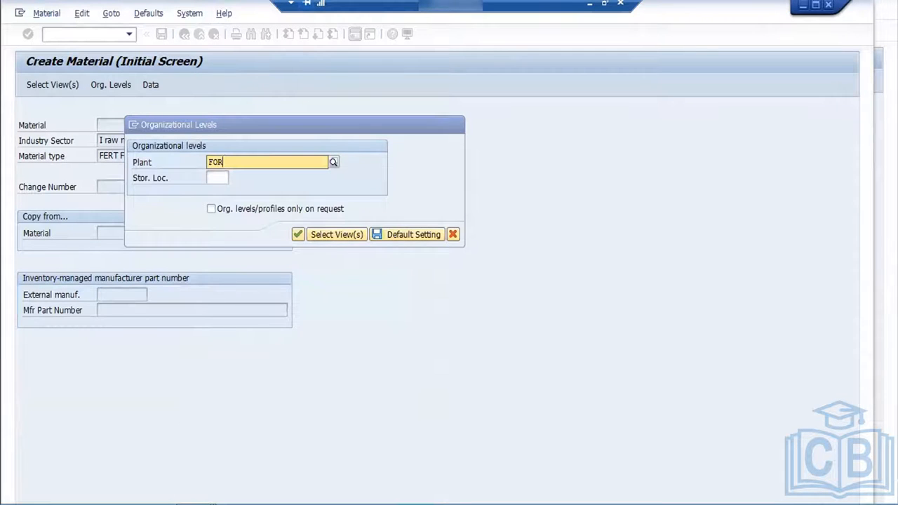
text(1)
key(Tab)
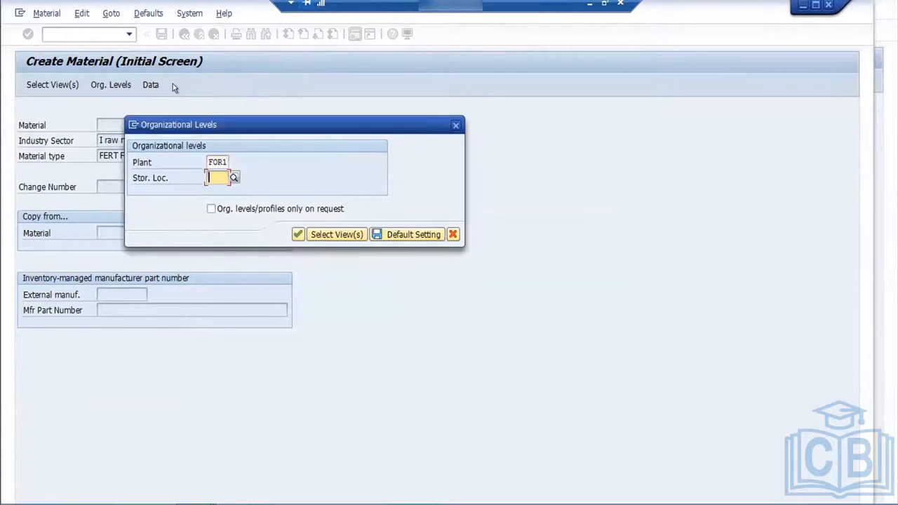
text(FOS1)
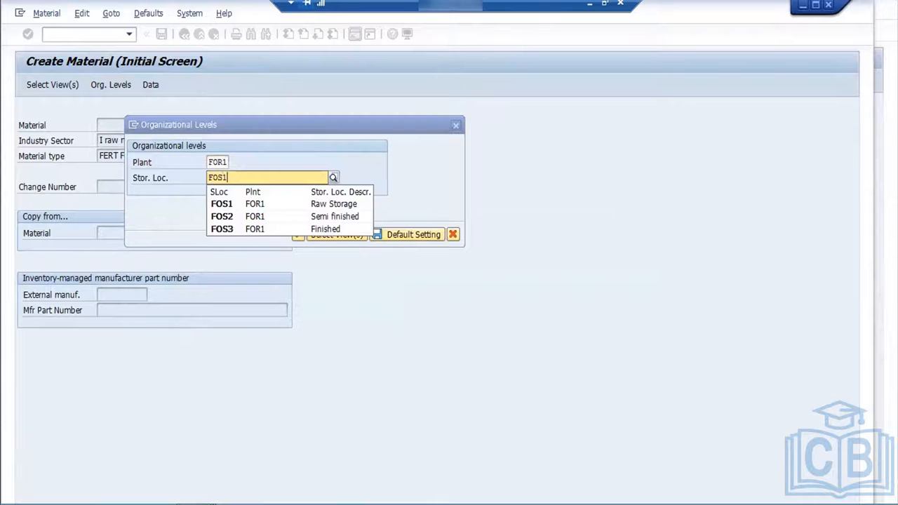
key(Return)
key(Return)
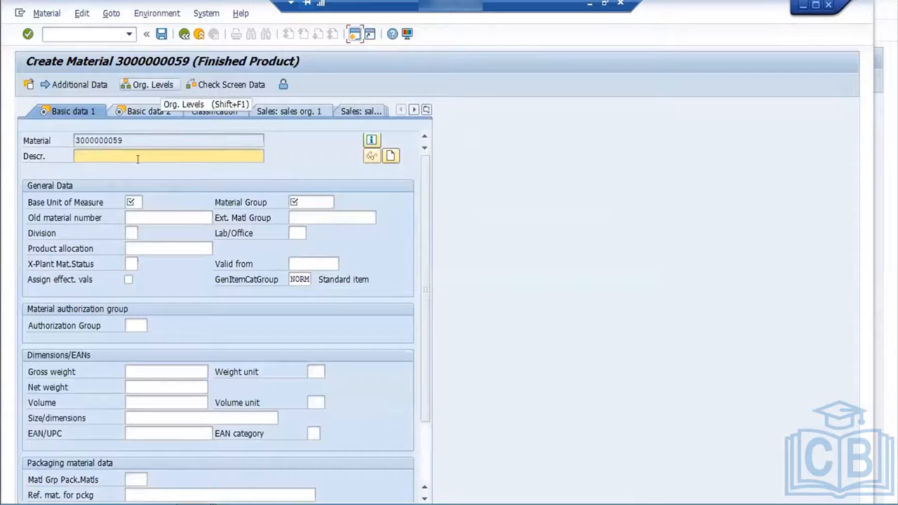
Enter "Stel 13inch" as the material description.
click(94, 151)
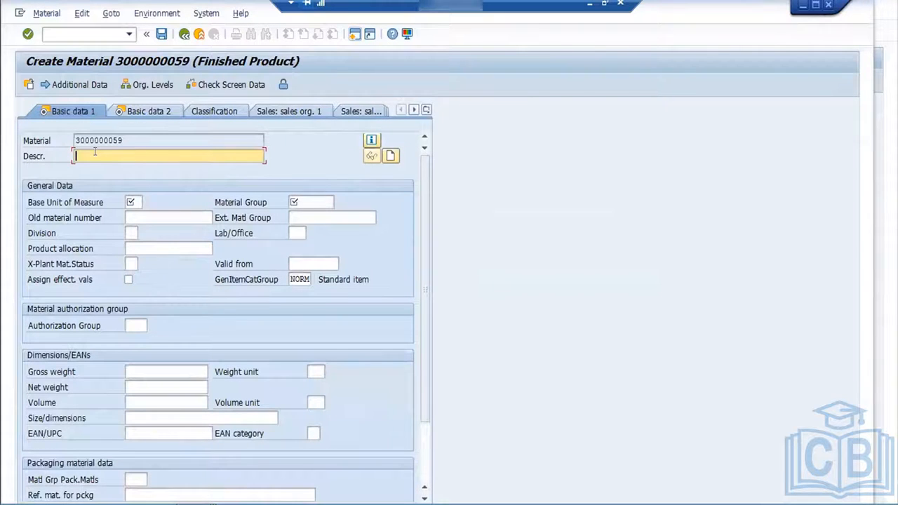
text(G)
key(BackSpace)
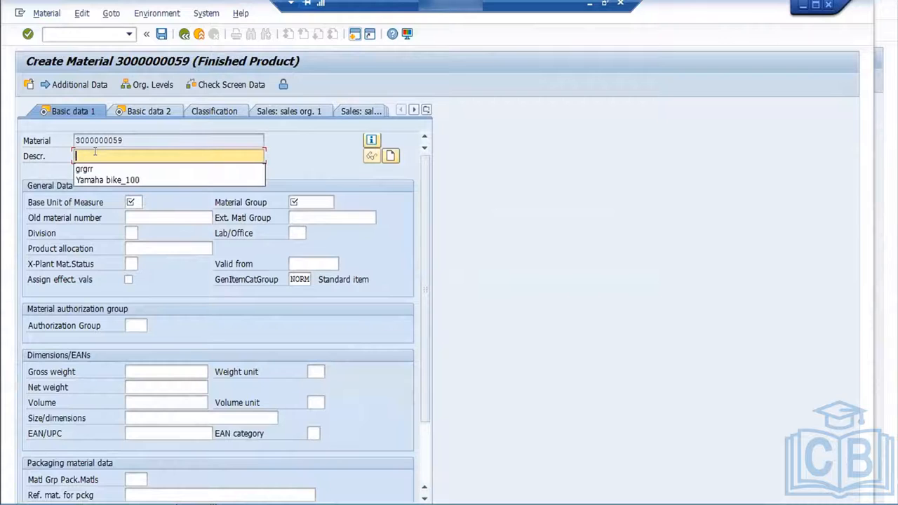
text(Ster)
key(BackSpace)
key(BackSpace)
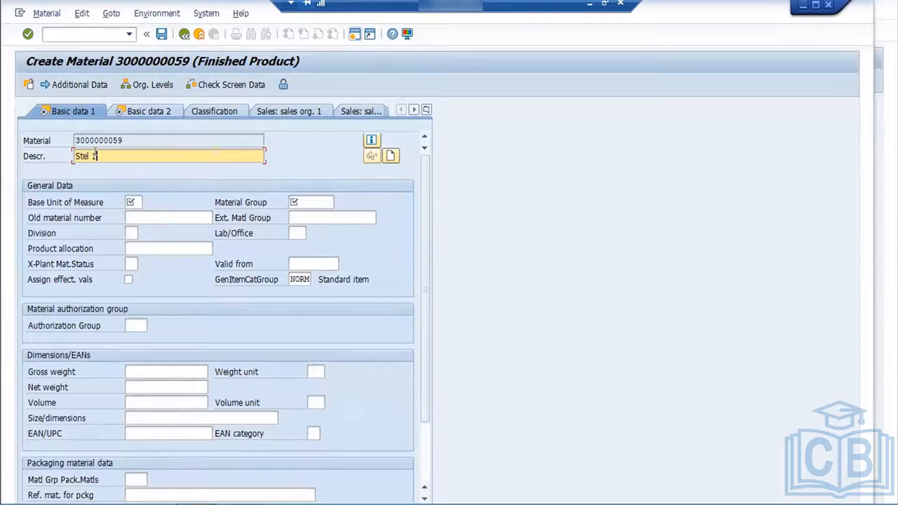
text(l 13inch)
key(shift+Left)
key(shift+Left)
key(shift+Left)
key(shift+Left)
Set the base unit of measure to kg and the material group to 01 in the general data.
click(133, 200)
text(kg)
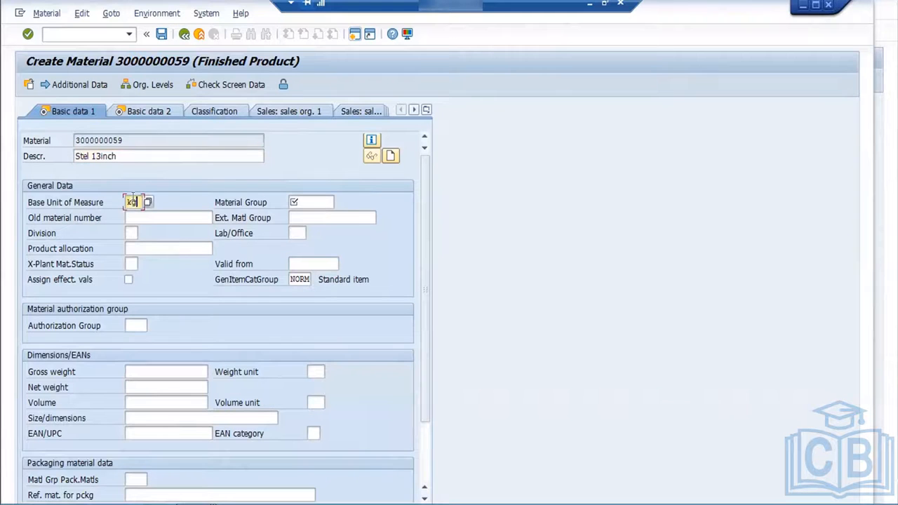
key(Tab)
click(297, 202)
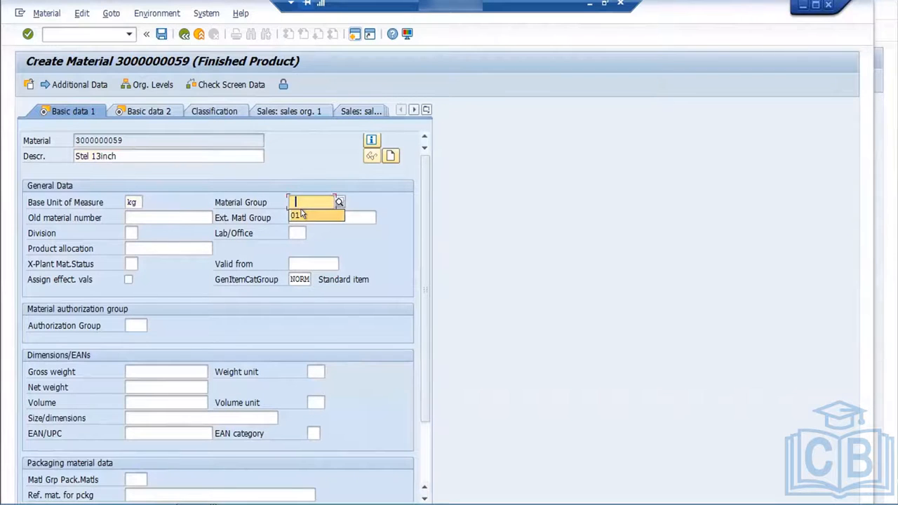
click(300, 214)
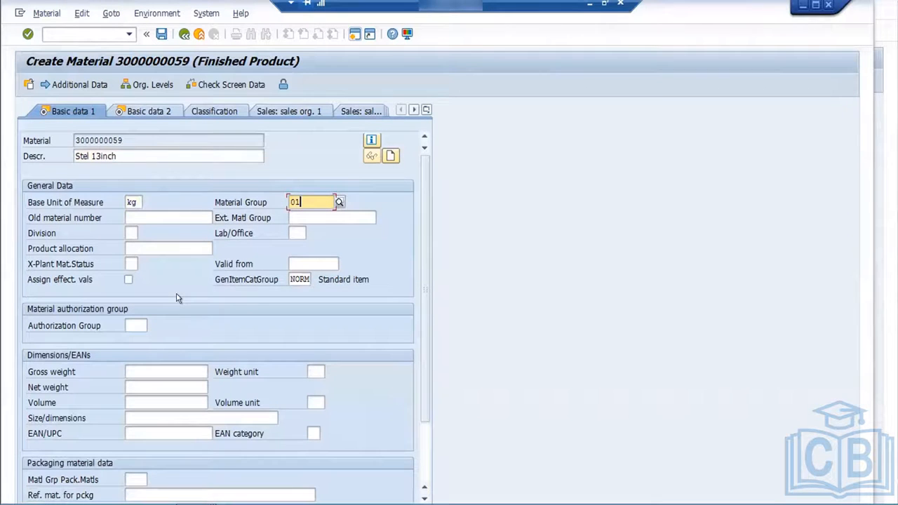
Leave the weight and volume fields empty and continue through the basic data to the Purchasing view.
click(133, 373)
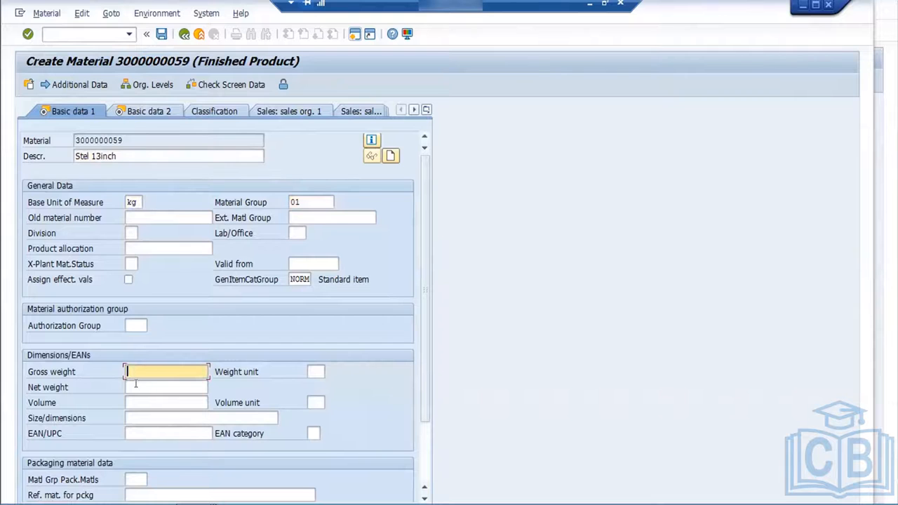
click(136, 385)
click(138, 397)
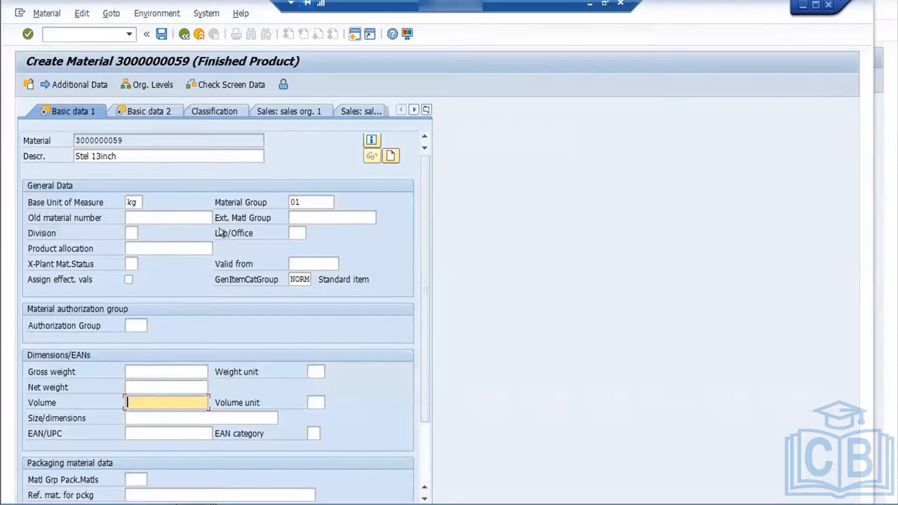
key(Return)
key(Return)
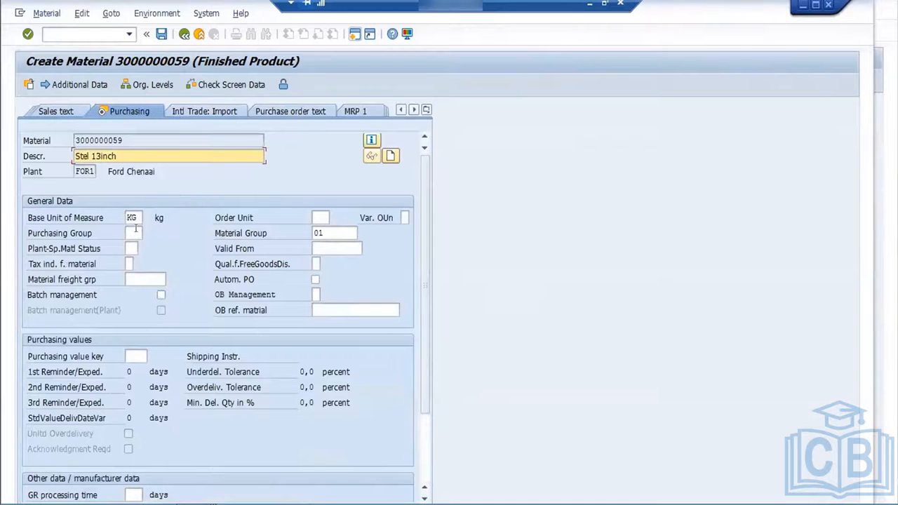
Set the purchasing group to 001 and the purchasing value key to 1 in the material's Purchasing view.
click(132, 231)
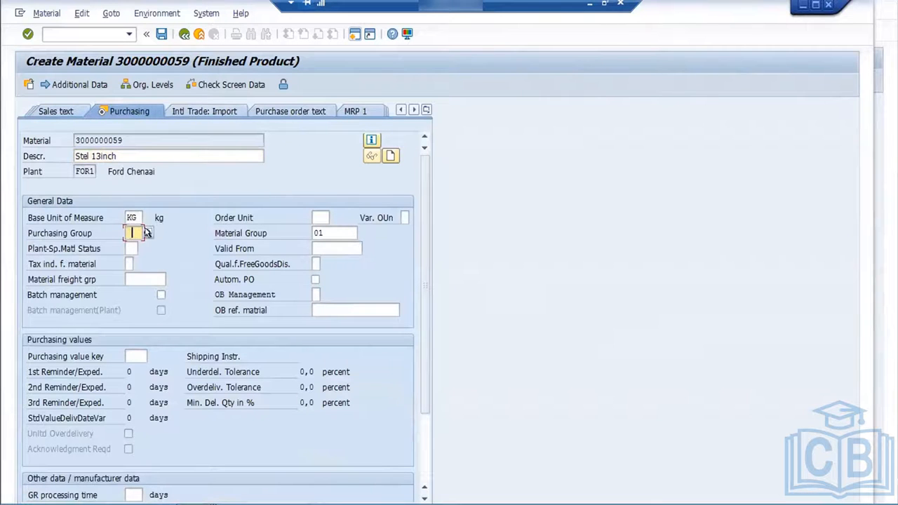
click(146, 233)
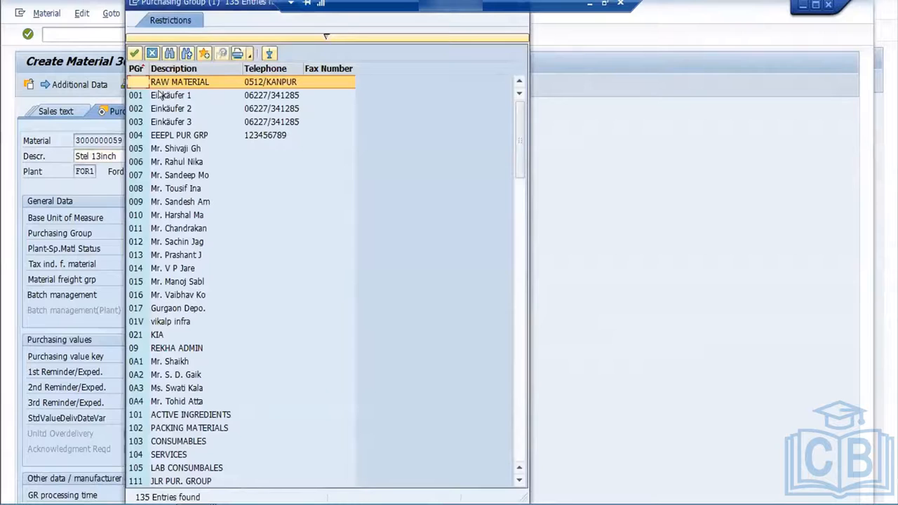
double_click(160, 97)
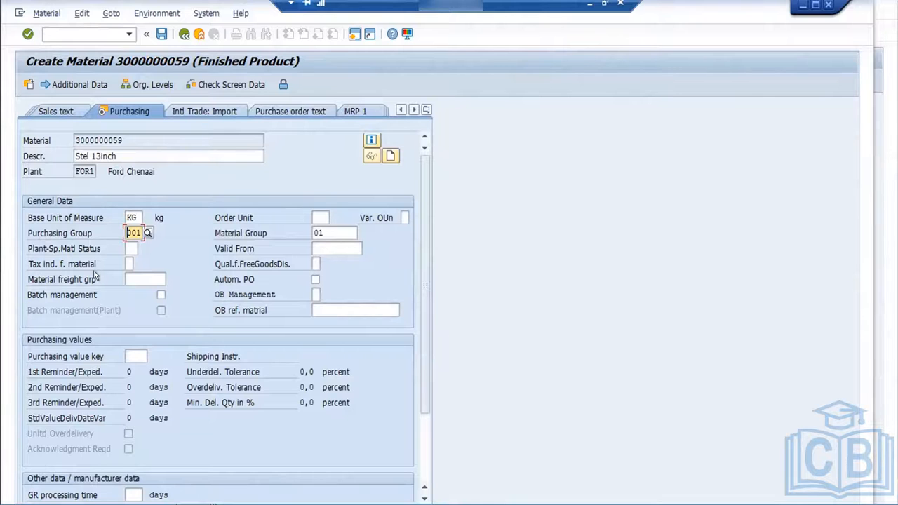
click(130, 353)
click(151, 356)
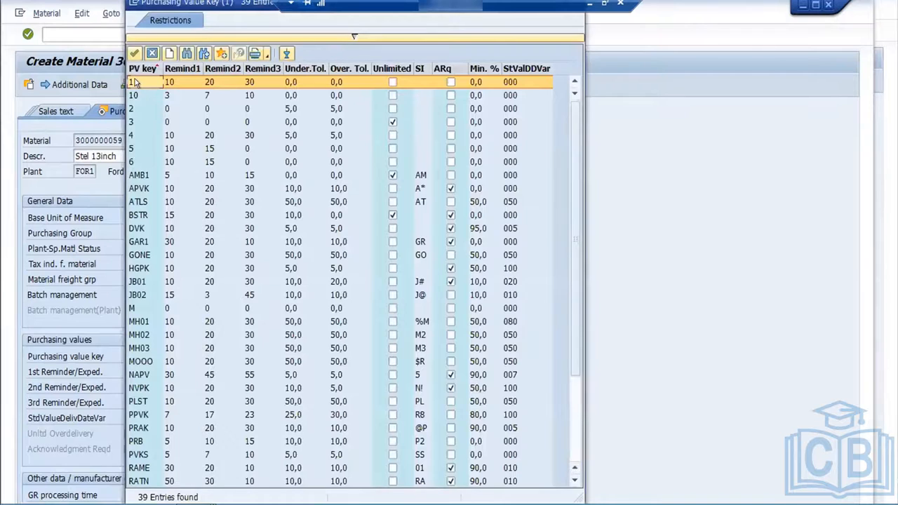
double_click(139, 82)
key(Return)
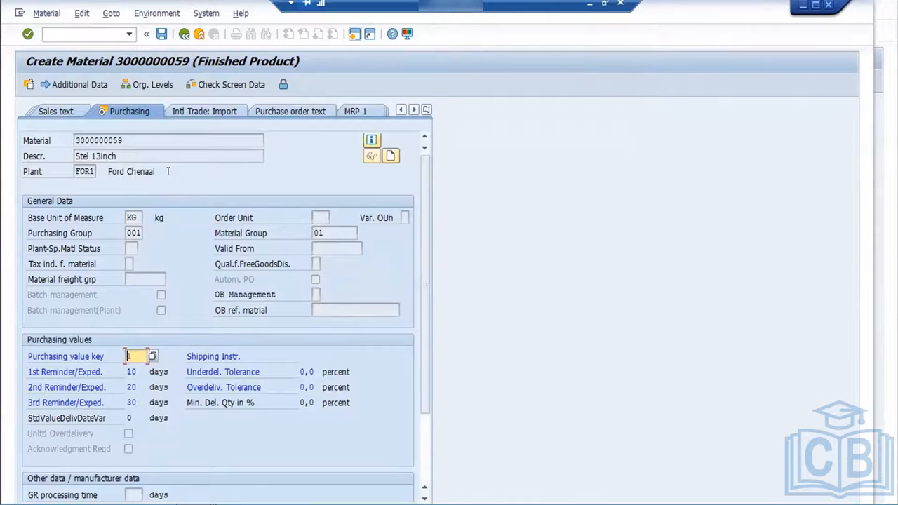
Continue to the Accounting 1 view, keep price control S, set the standard price to 10 and save the new material.
key(Return)
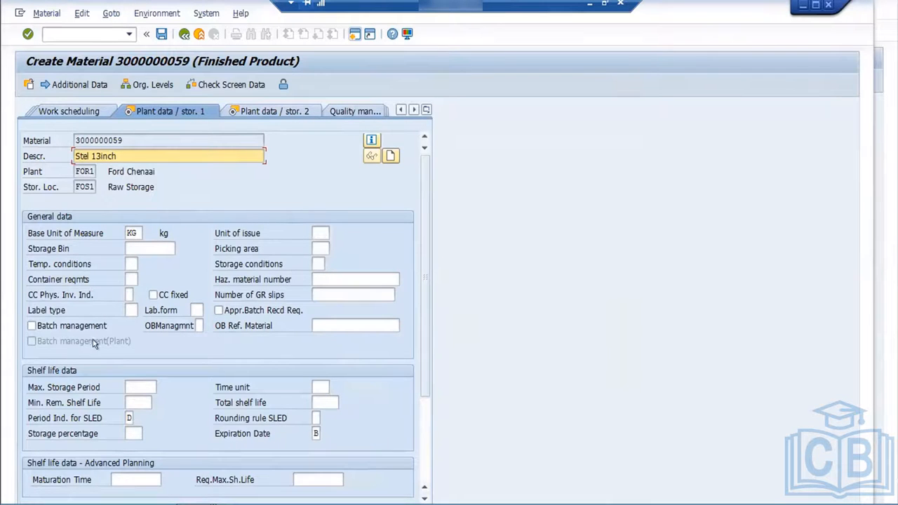
key(Return)
key(Return)
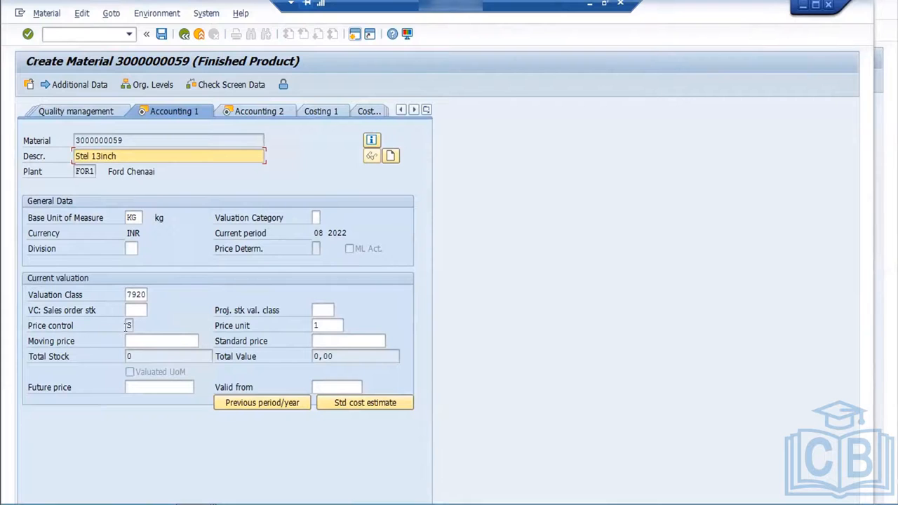
click(127, 321)
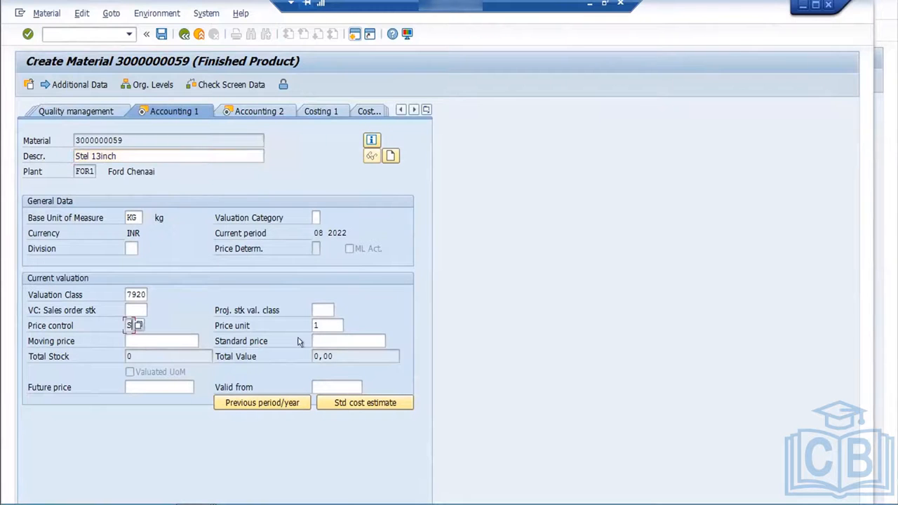
click(340, 339)
text(10)
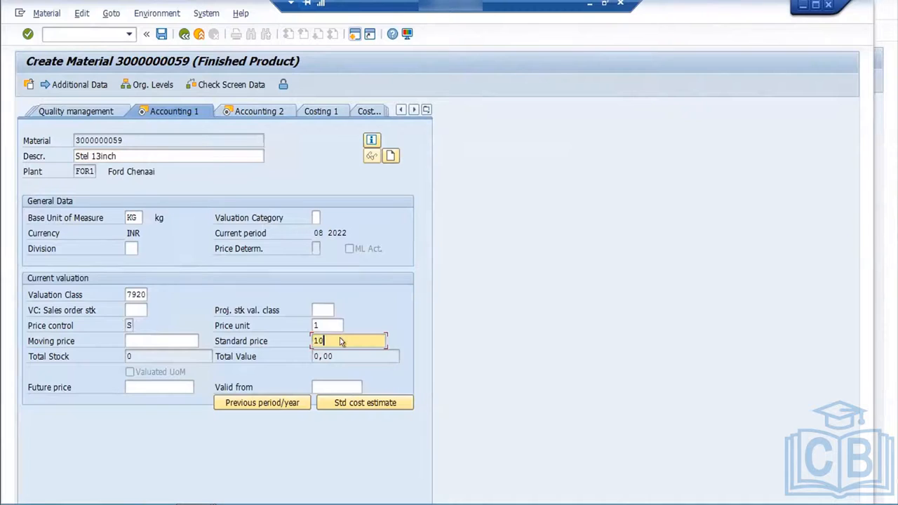
key(Return)
key(Return)
key(Return)
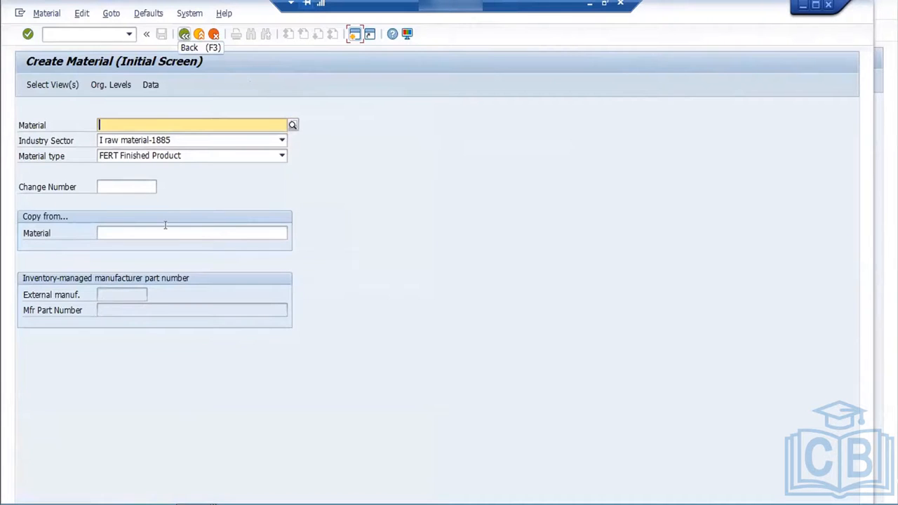
Open the SAP GUI options and enable sorting by keys within dropdown lists in the Visualization 1 settings.
click(407, 34)
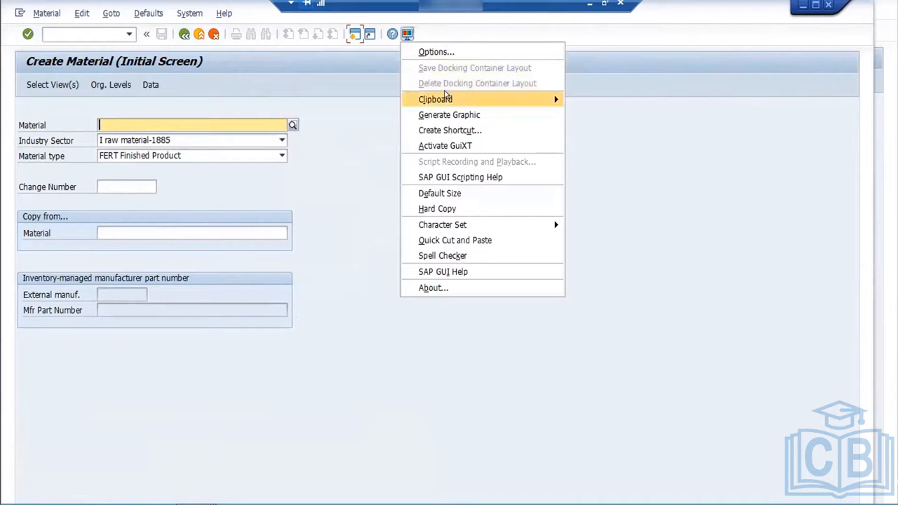
click(435, 52)
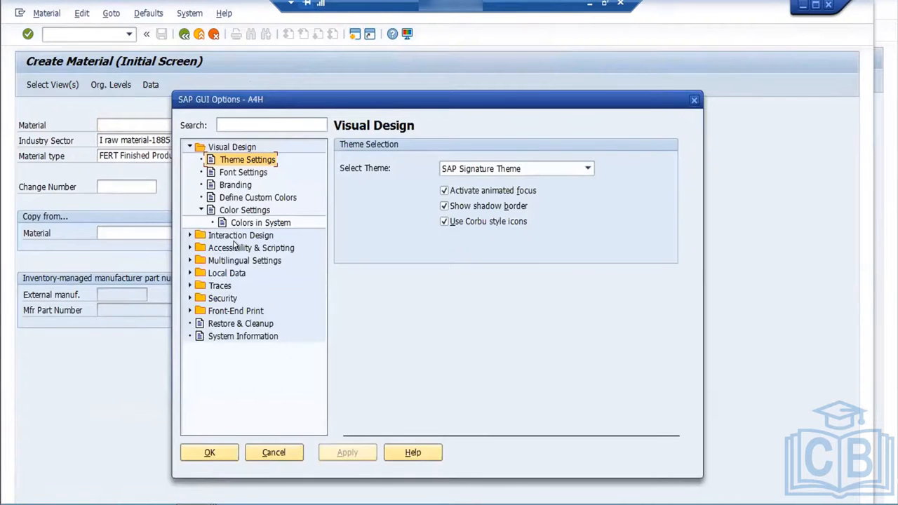
click(190, 235)
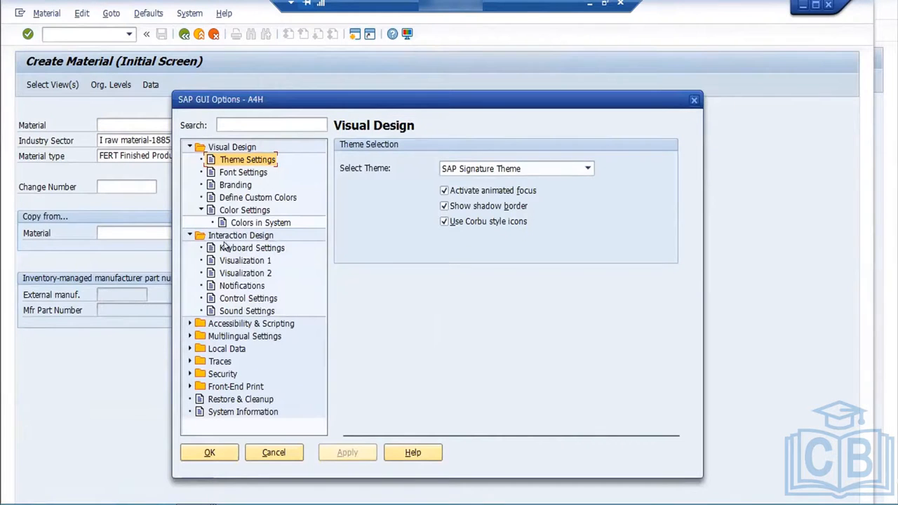
click(225, 248)
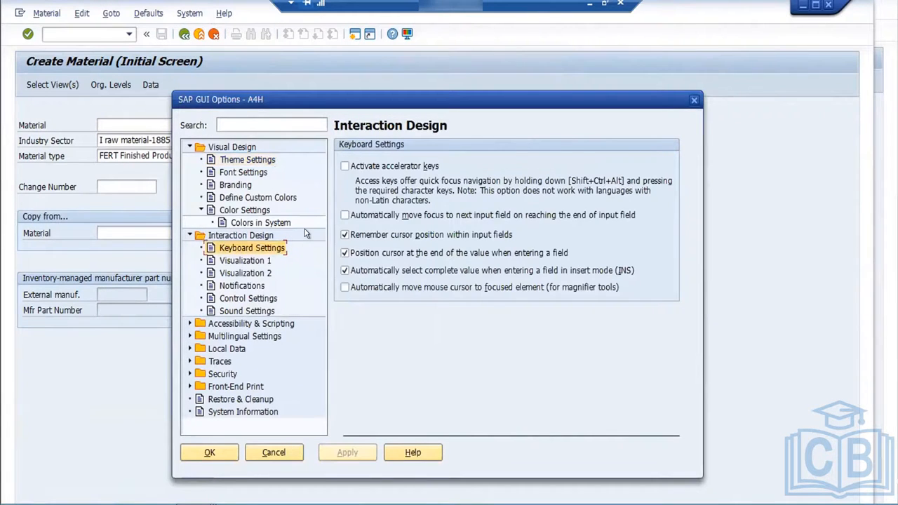
click(256, 259)
click(362, 235)
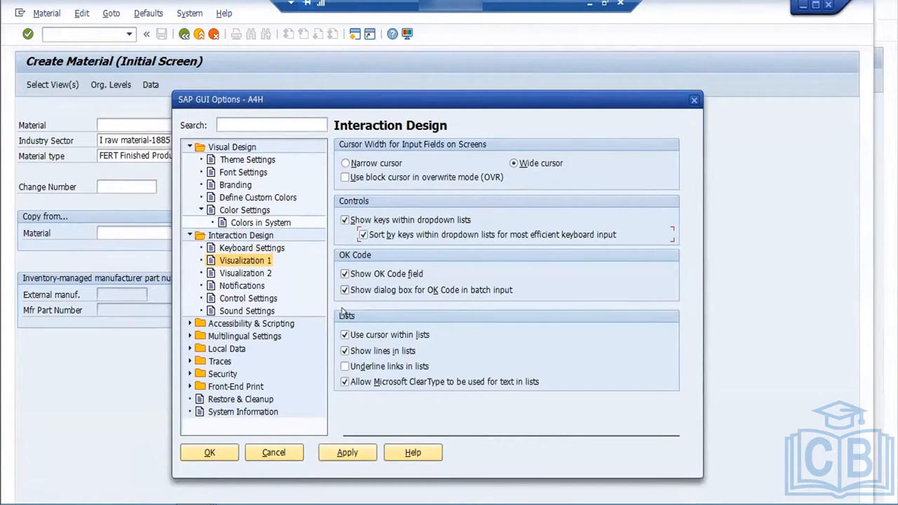
In the Notifications settings, enable dialog boxes for success, warning and error messages, then apply and confirm the options.
click(238, 274)
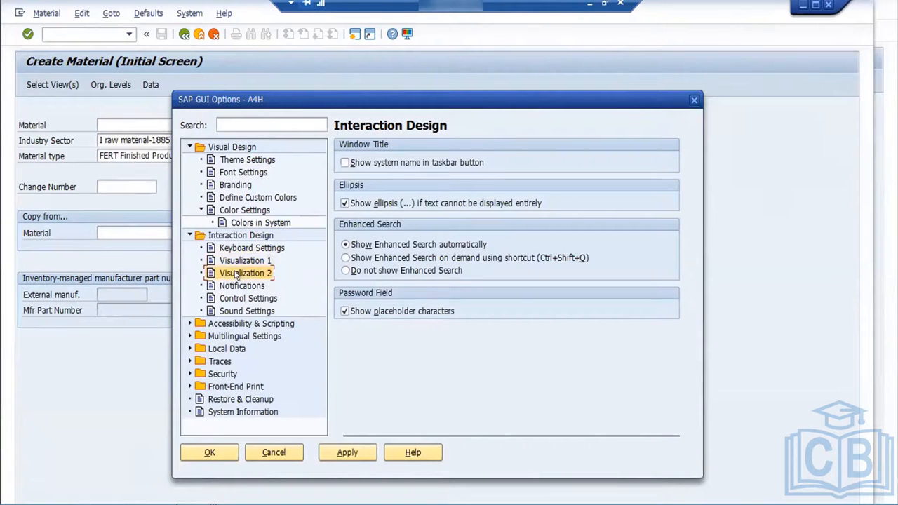
click(227, 287)
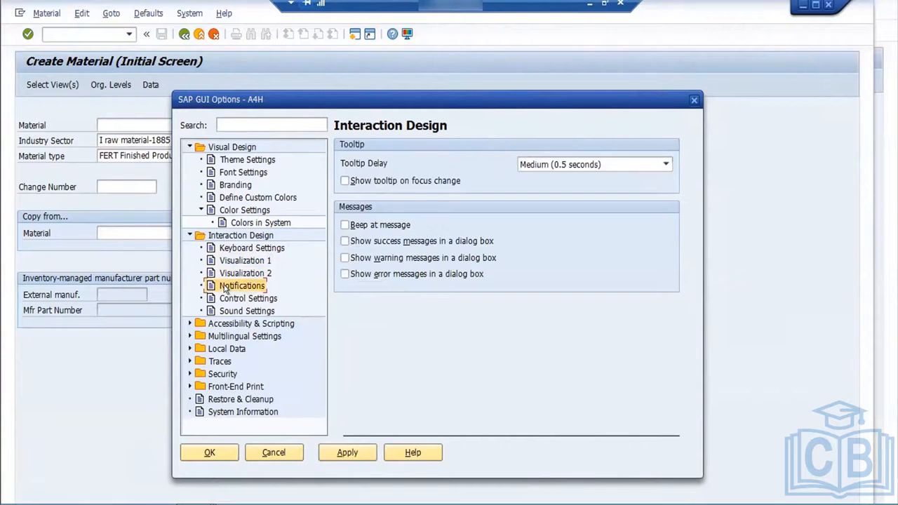
click(234, 300)
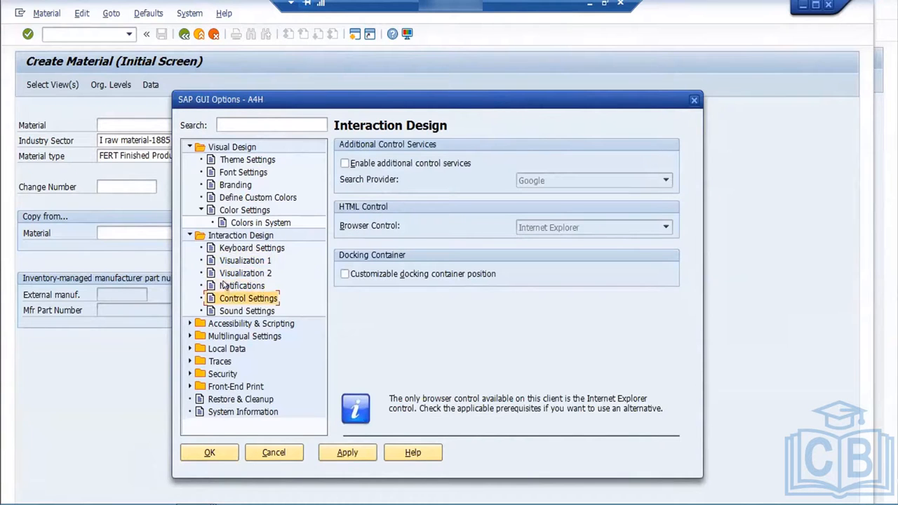
click(236, 309)
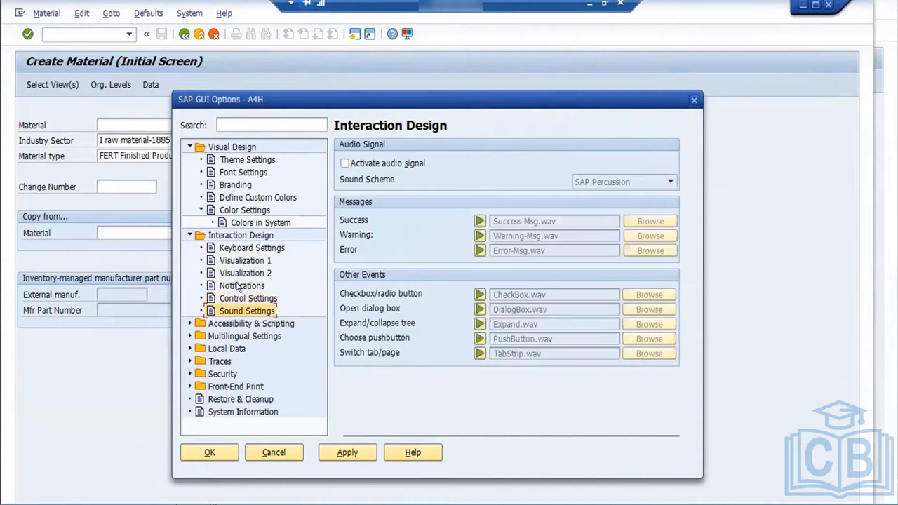
click(235, 286)
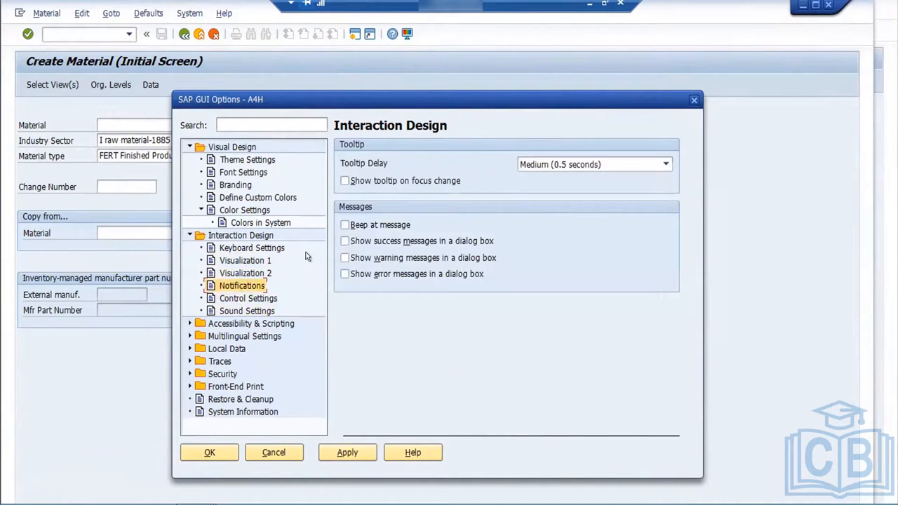
click(345, 241)
click(344, 258)
click(343, 274)
click(341, 449)
click(212, 451)
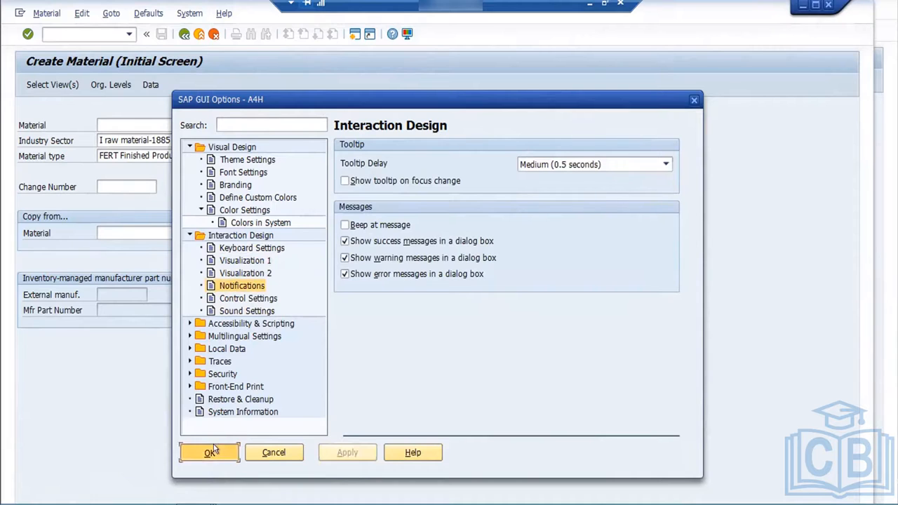
Leave material creation, start transaction MM60 and clear the material number from the selection.
click(184, 34)
text(mm60)
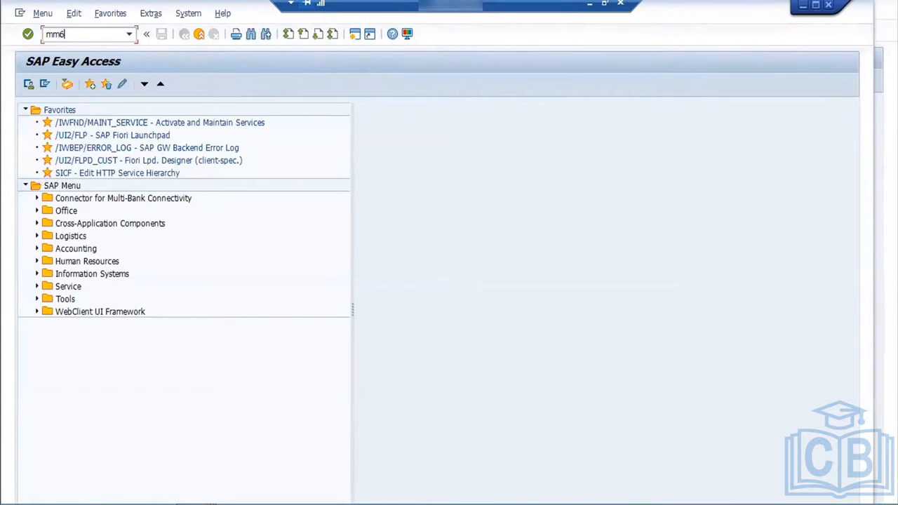
key(Return)
drag(230, 124, 128, 122)
key(ctrl+c)
key(Delete)
key(Tab)
key(Tab)
key(Tab)
key(Tab)
key(Tab)
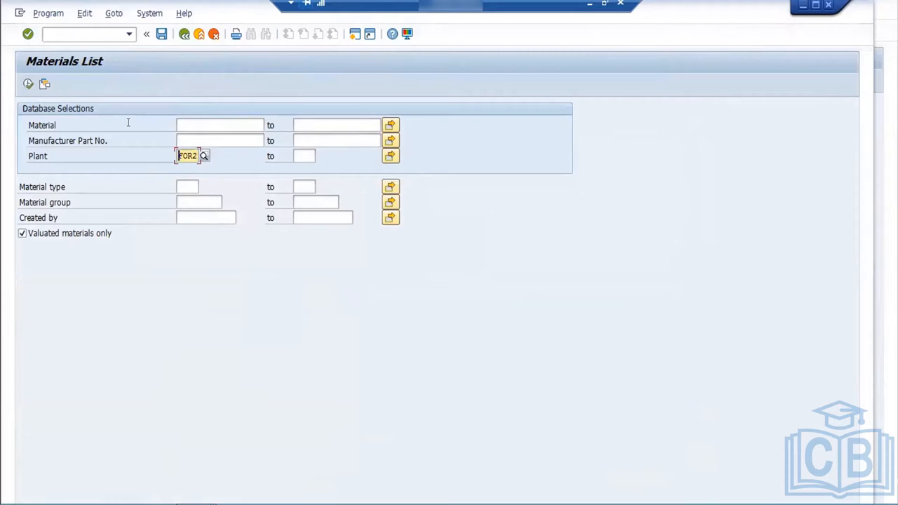
List the materials of plant FOR1, select the Stel 13inch entry and return to the SAP Easy Access screen.
drag(191, 154, 216, 164)
text(1)
key(Return)
click(28, 84)
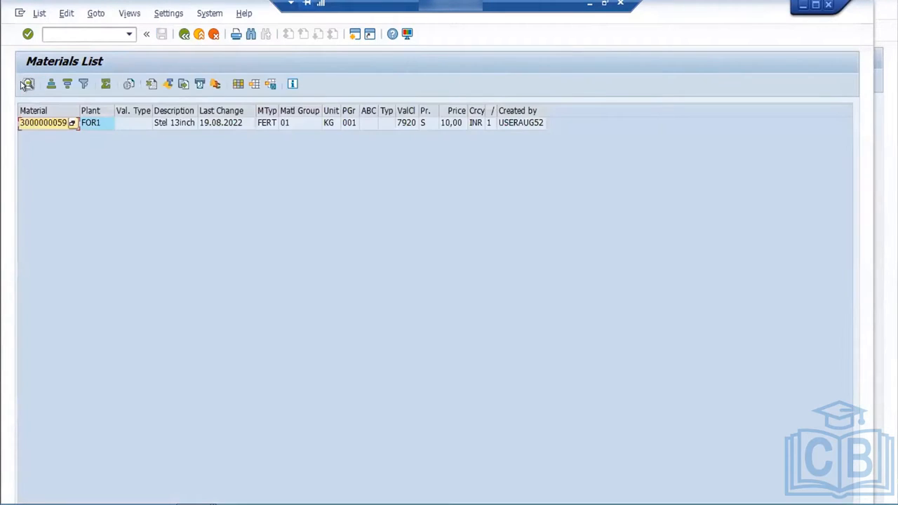
click(55, 123)
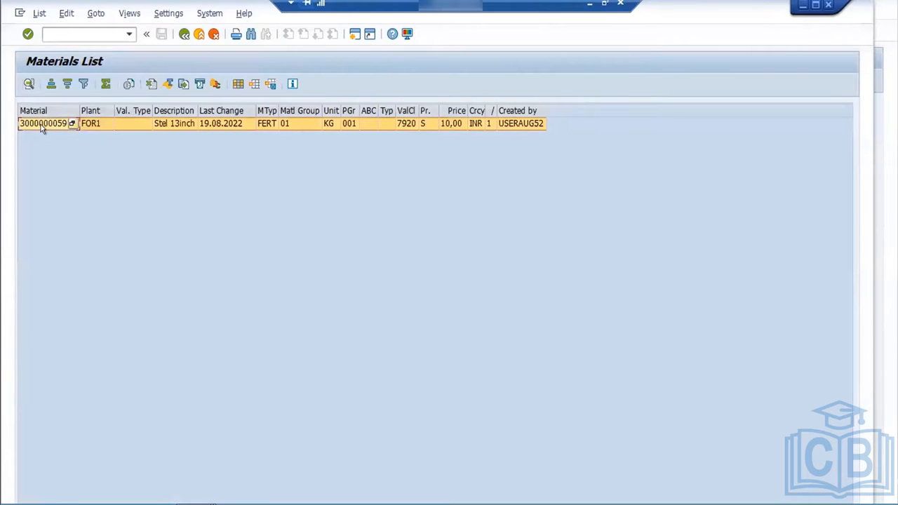
click(182, 33)
click(183, 33)
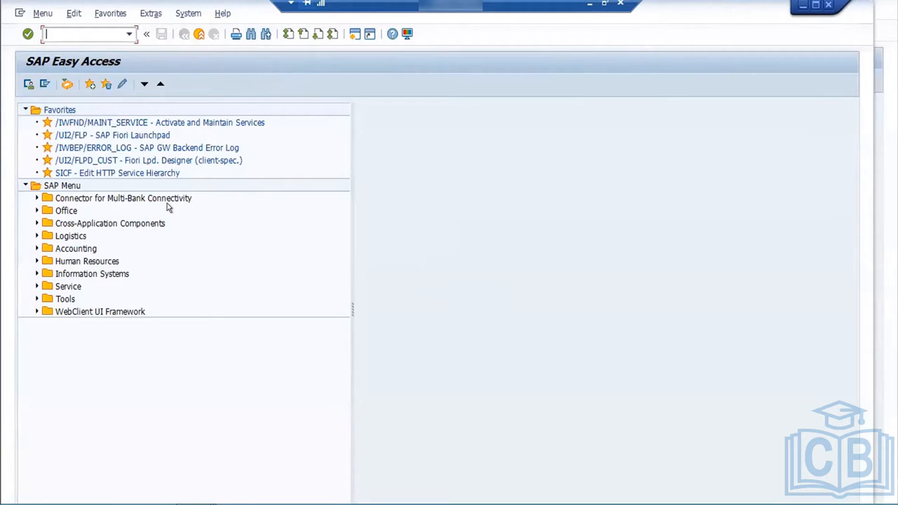
Start transaction MM02 and look up the Stel 13inch material number with MM60 in another session.
text(mm02)
key(Return)
click(115, 121)
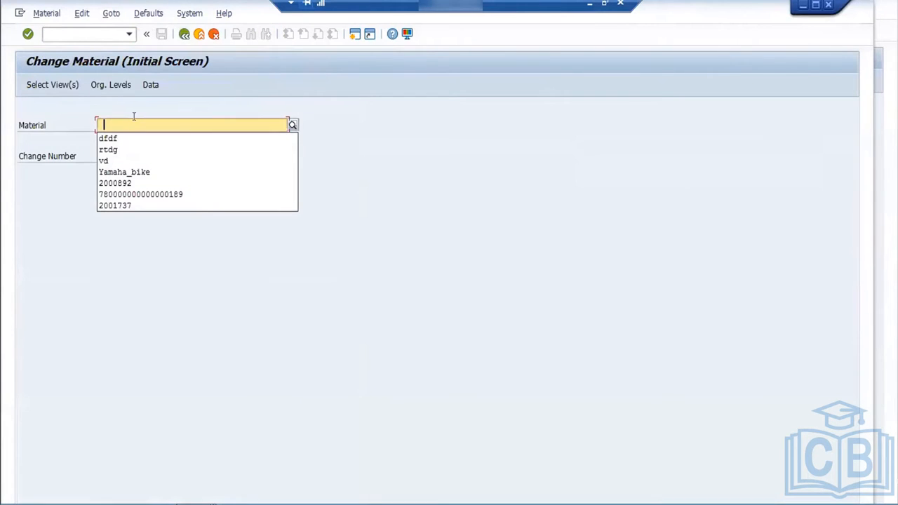
key(alt+Tab)
text(mm60)
key(Return)
click(47, 77)
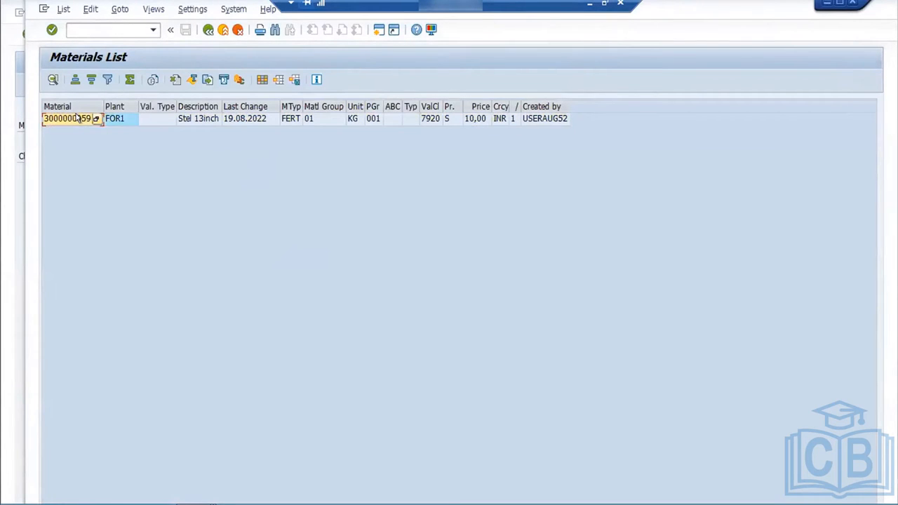
key(alt+Tab)
click(129, 119)
key(ctrl+v)
key(Return)
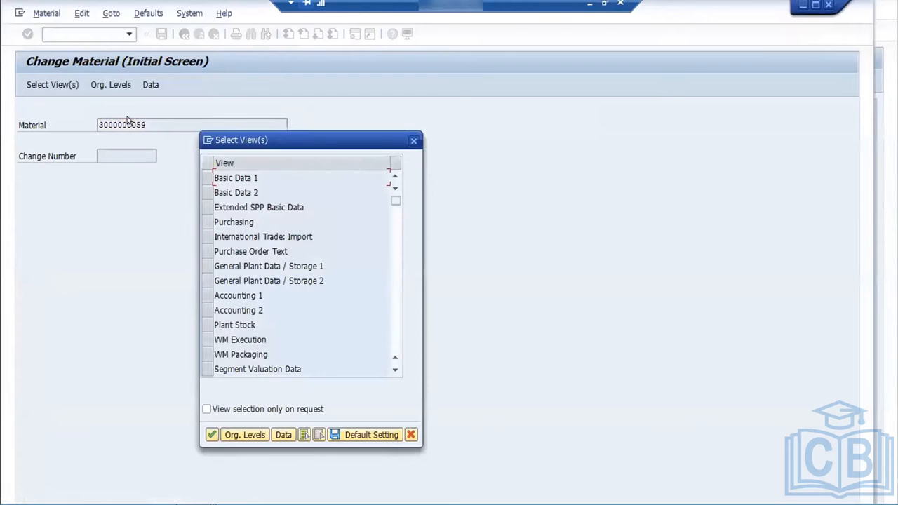
Select the Basic Data 1, Basic Data 2 and Purchasing views and open the material for plant FOR1.
click(206, 221)
click(205, 177)
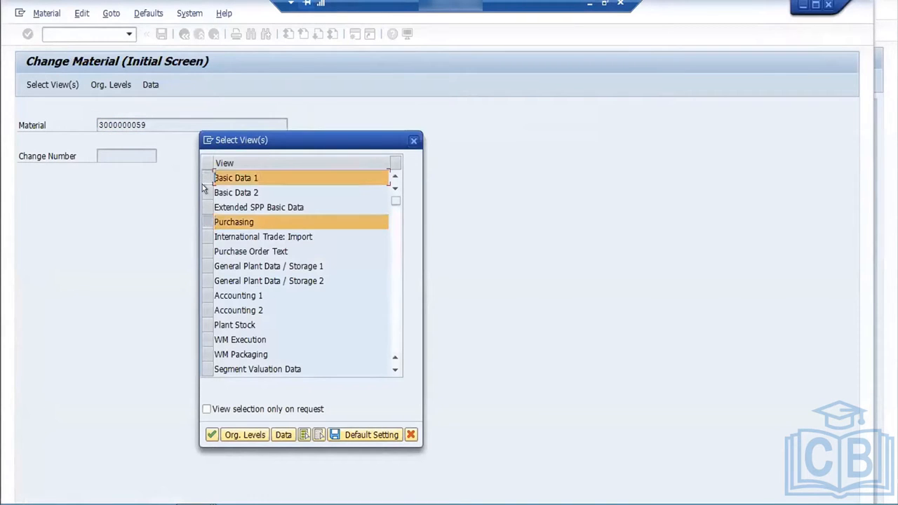
click(205, 193)
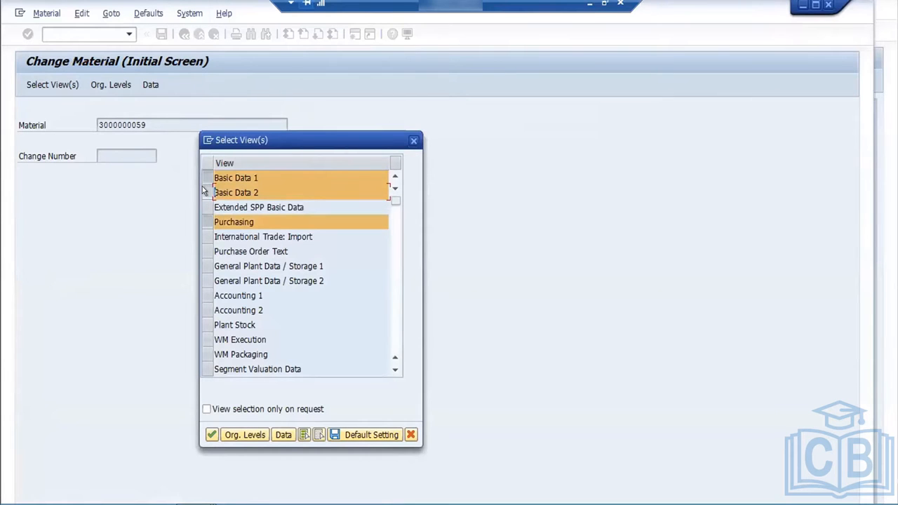
click(212, 434)
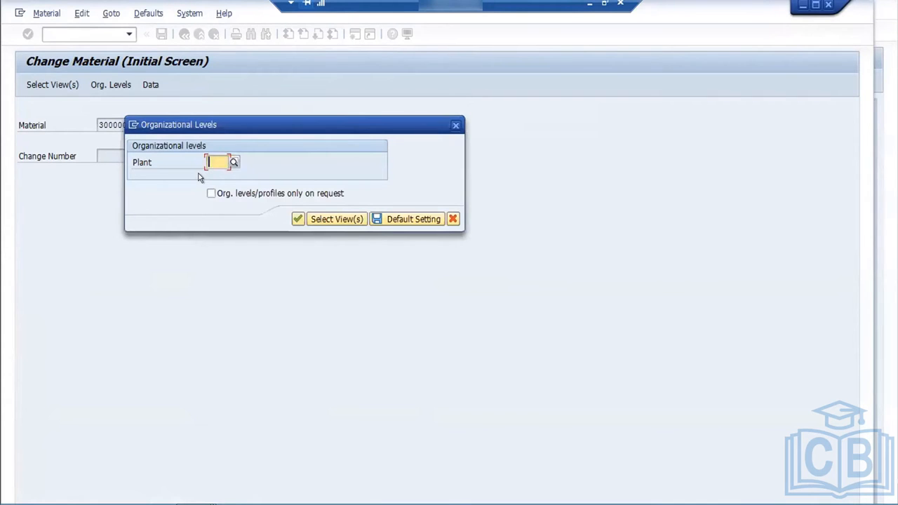
text(frn1)
key(Return)
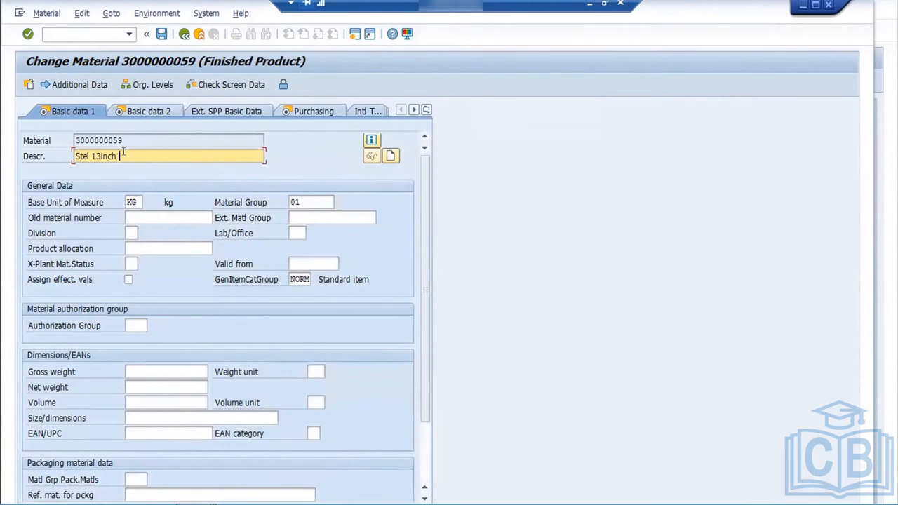
Change the material description to "Stel 13inch q1", save the material and acknowledge the message.
text(q1)
key(Return)
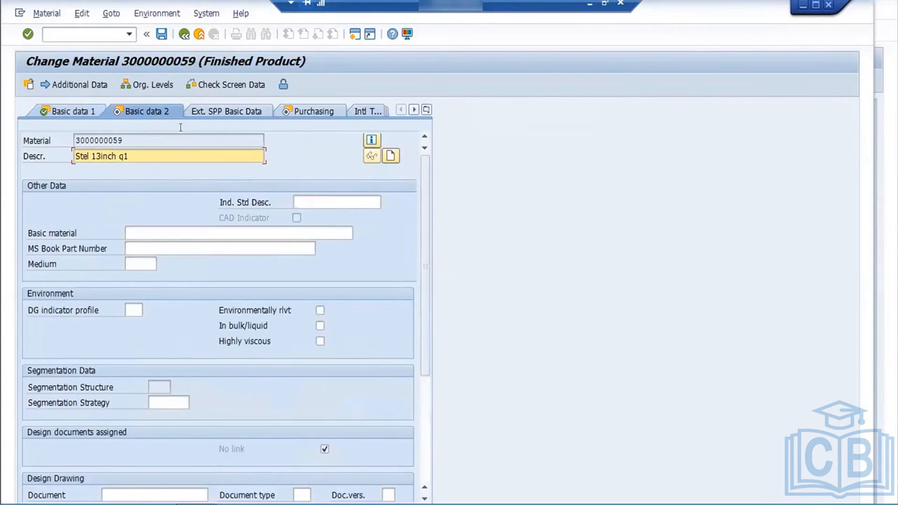
click(162, 34)
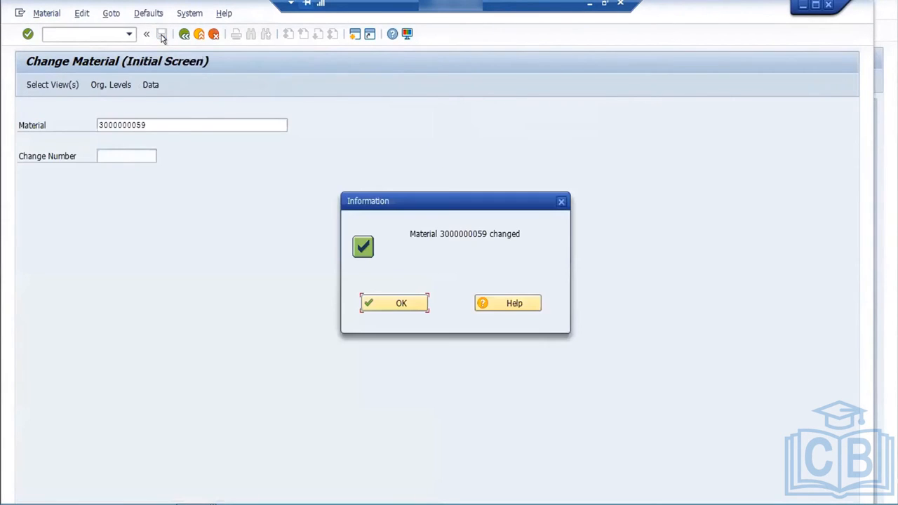
click(386, 298)
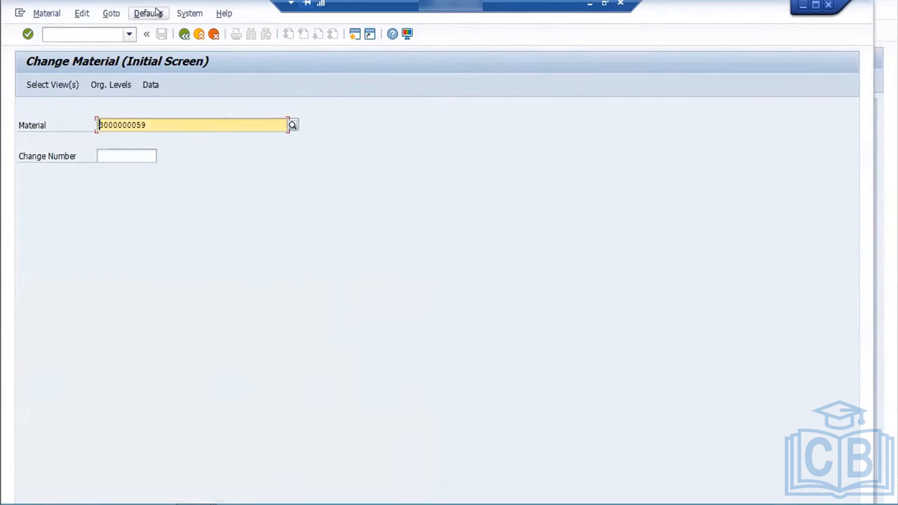
Return to the SAP Easy Access screen and start transaction CKMSTART for the material ledger's production startup.
click(181, 33)
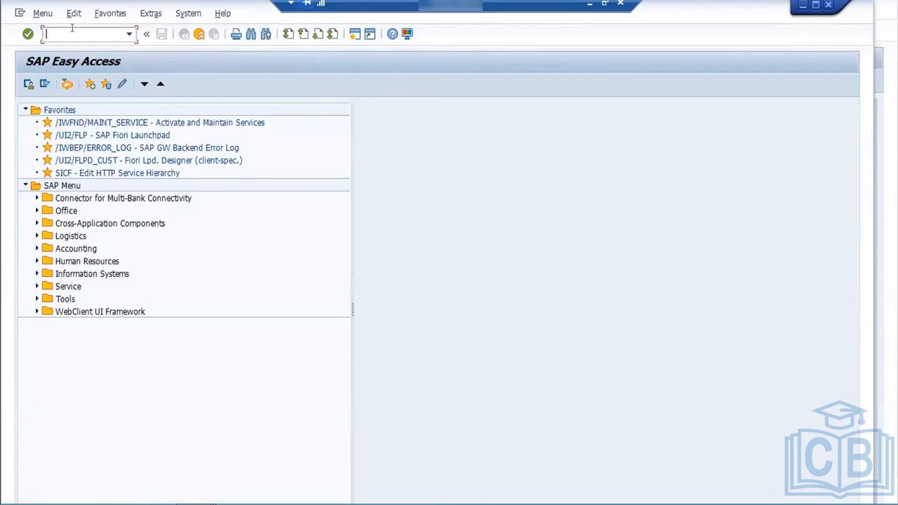
text(ckmstart)
key(Return)
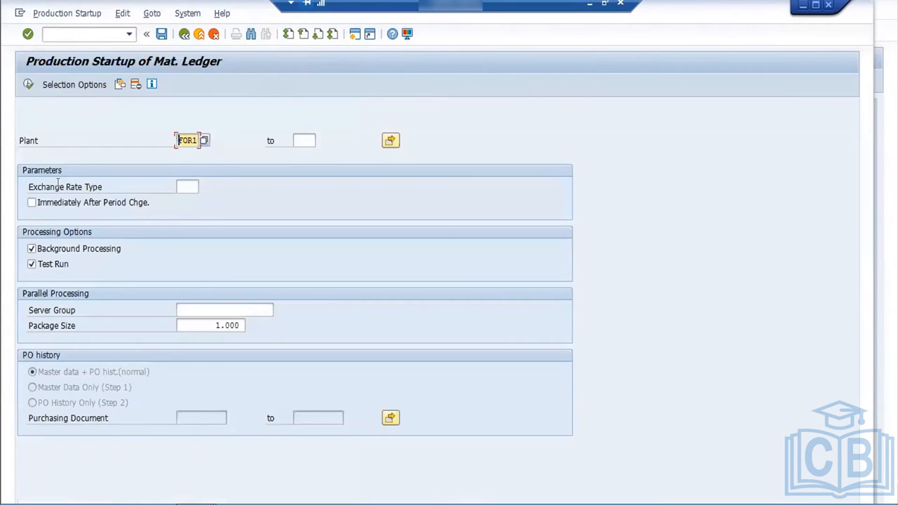
click(63, 200)
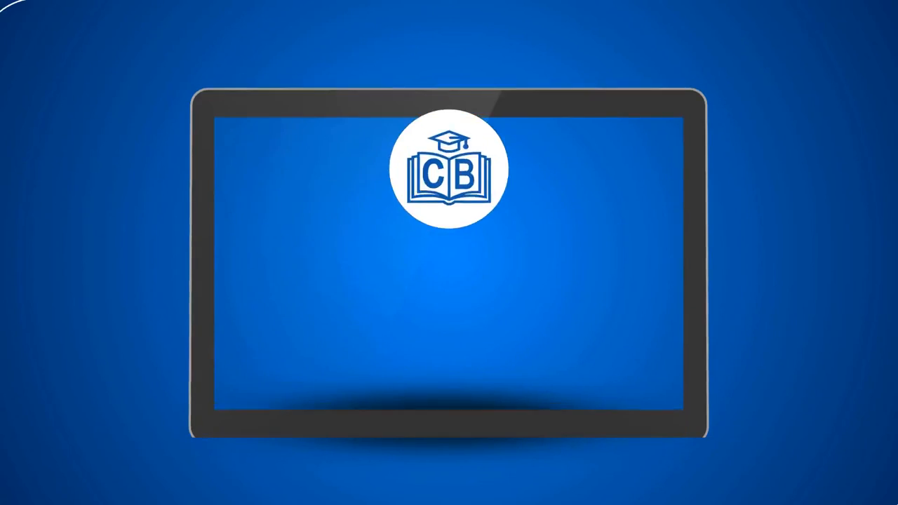